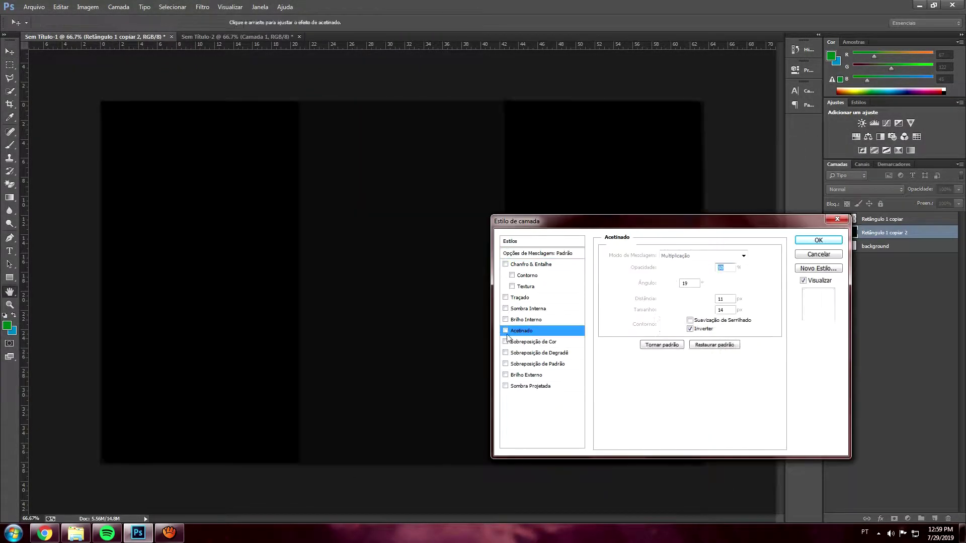
- Set the rectangle panels' colour overlay to grey 222 and start a text layer on the canvas
key("BackSpace")
key("BackSpace")
key("BackSpace")
type("222")
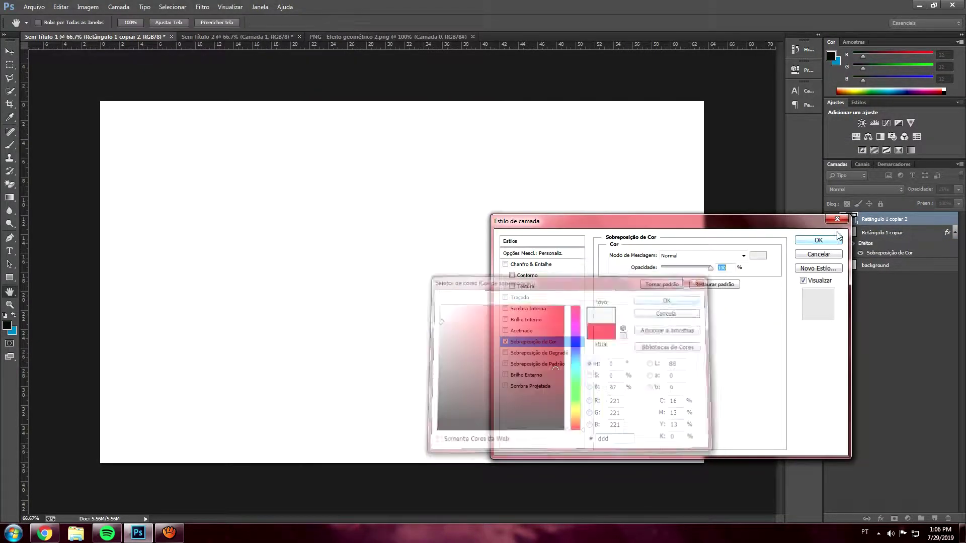
key("t")
left_click(322, 164)
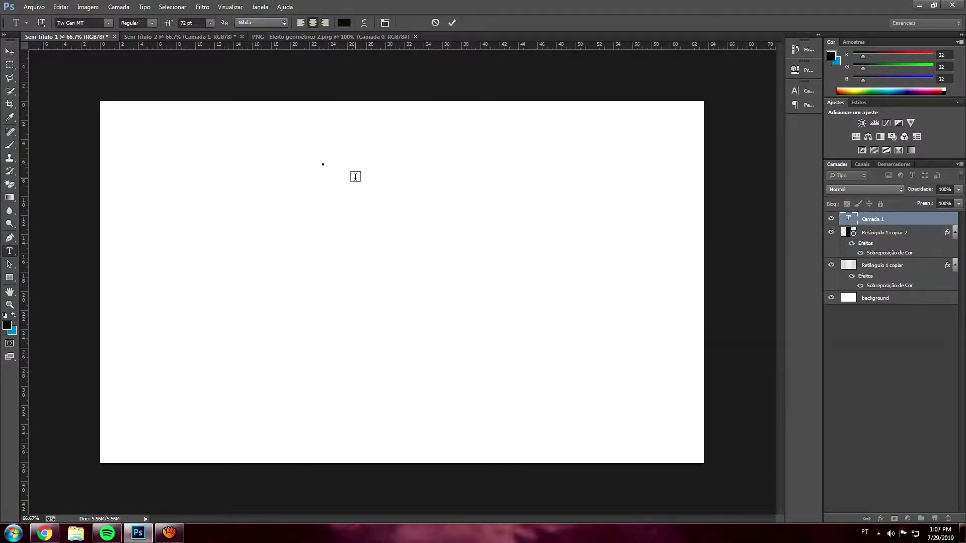
type("Festival")
- Move 'Festival' toward the top centre and add 'Rock roll' just beneath it
left_click_drag(298, 152, 378, 115)
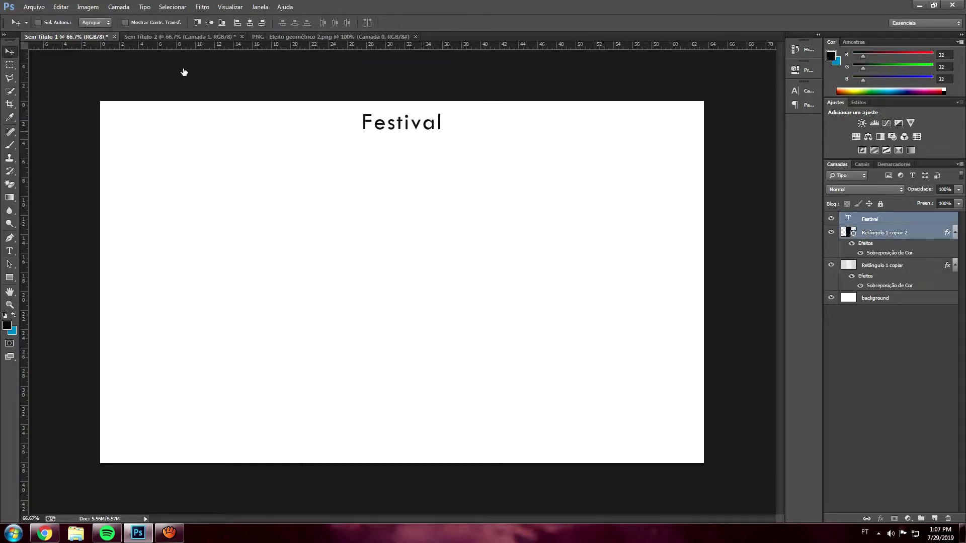
double_click(848, 218)
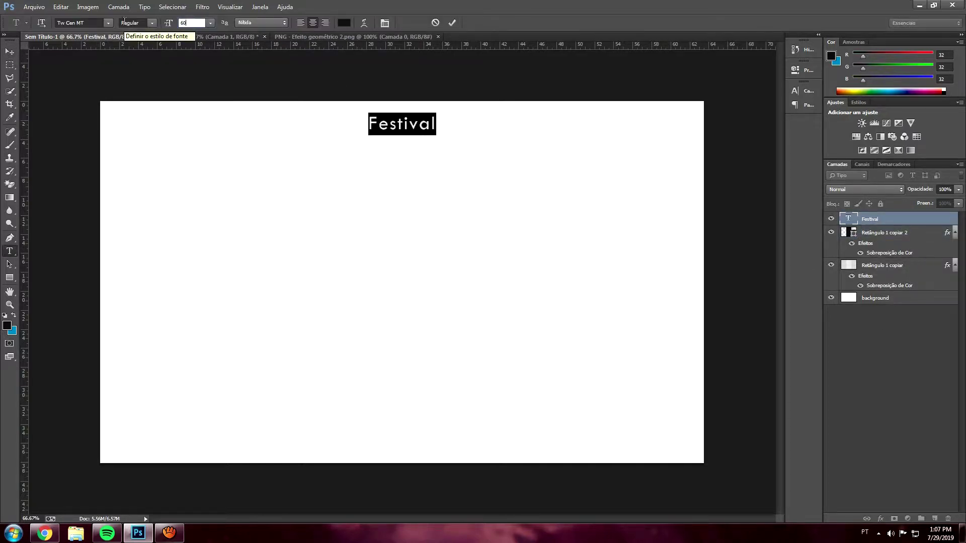
left_click(343, 167)
type("Rock roll")
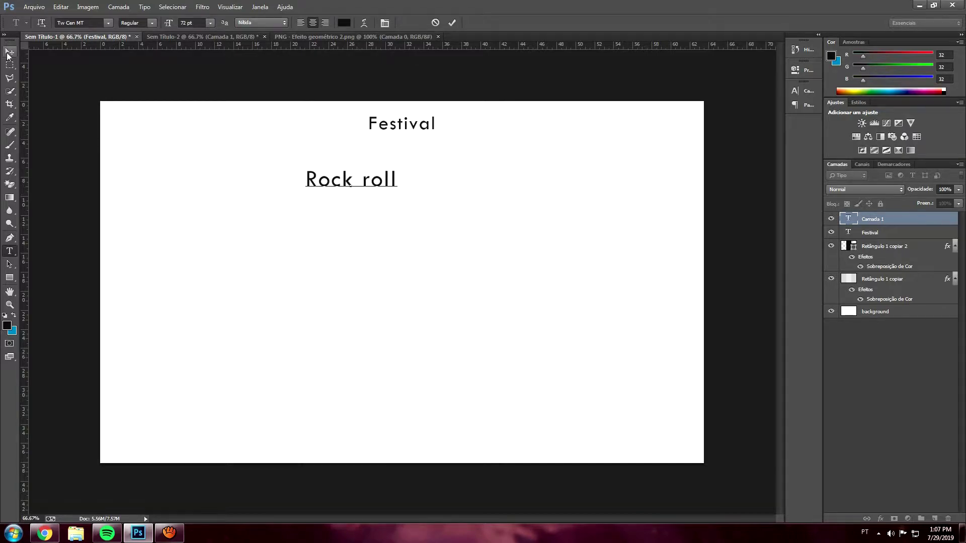
left_click(9, 51)
left_click_drag(388, 199, 440, 166)
- Give 'Rock roll' a script font and a larger size
key("t")
double_click(401, 146)
left_click(108, 23)
left_click(75, 37)
left_click(108, 23)
left_click(100, 201)
left_click(10, 52)
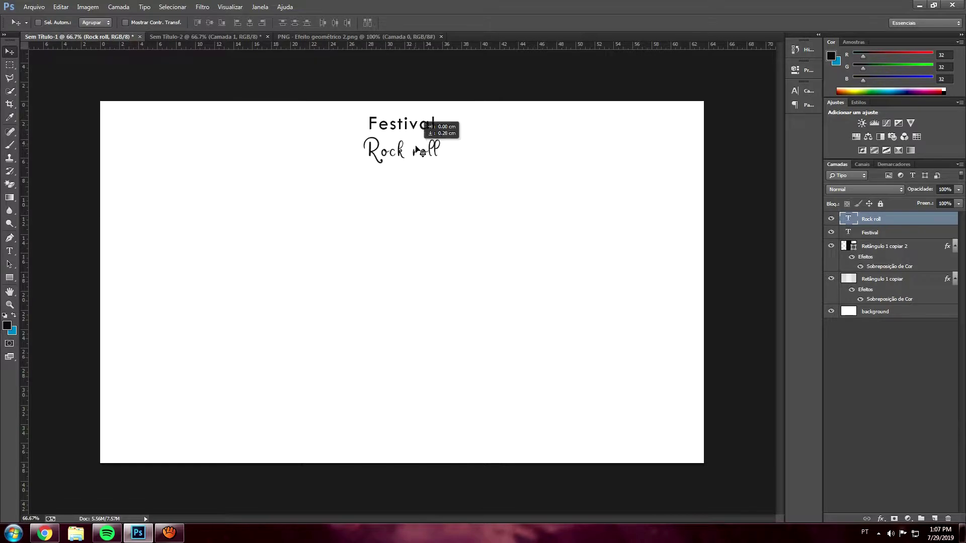
double_click(415, 149)
left_click(188, 22)
left_click(9, 52)
- Reposition 'Festival' so it sits just above 'Rock roll'
left_click(870, 233)
left_click_drag(410, 125, 381, 157)
left_click(939, 236)
key("t")
left_click(391, 117)
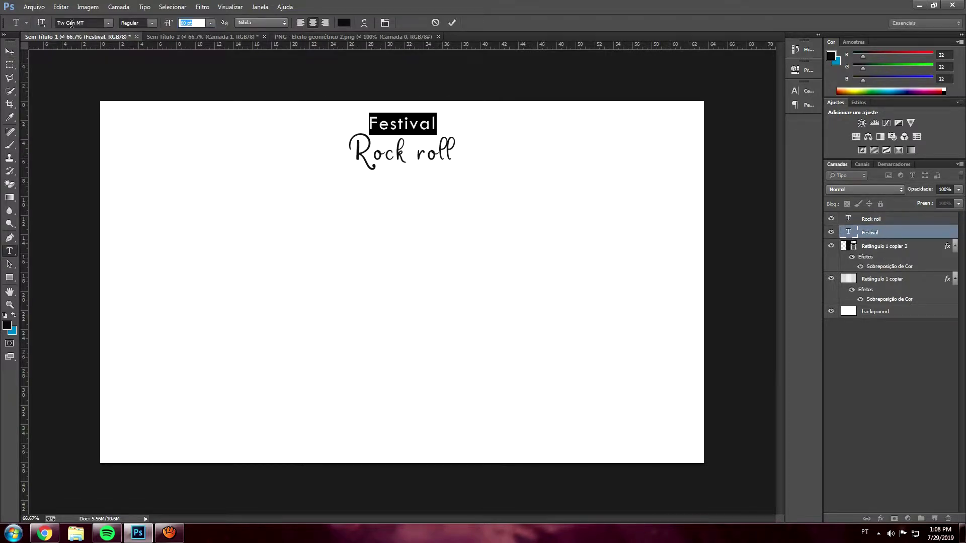
left_click_drag(416, 123, 416, 121)
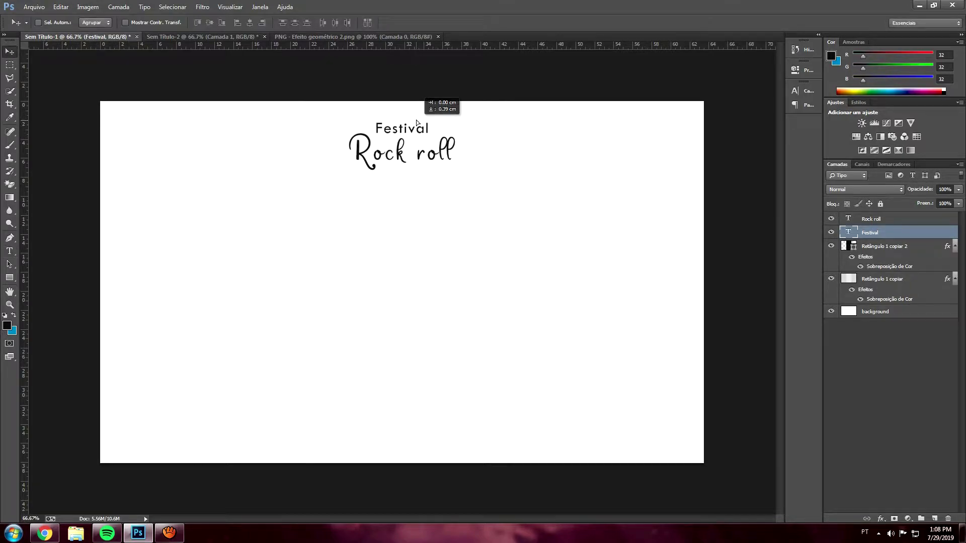
left_click(45, 533)
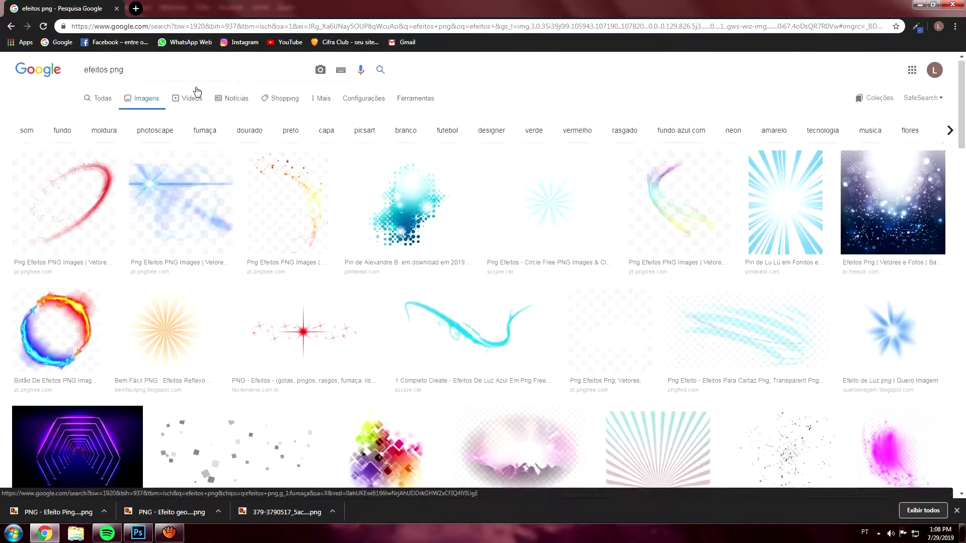
- Find a 'rock icon png' on Google Images and drag it into Photoshop as its own document
type("rock ico")
type("ng")
key("Return")
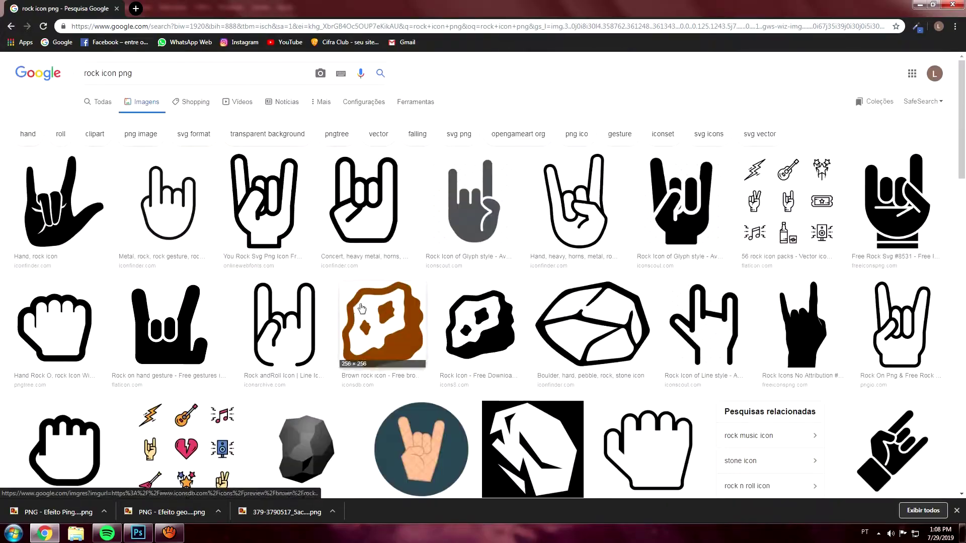
scroll(523, 314, "down", 3)
left_click(523, 314)
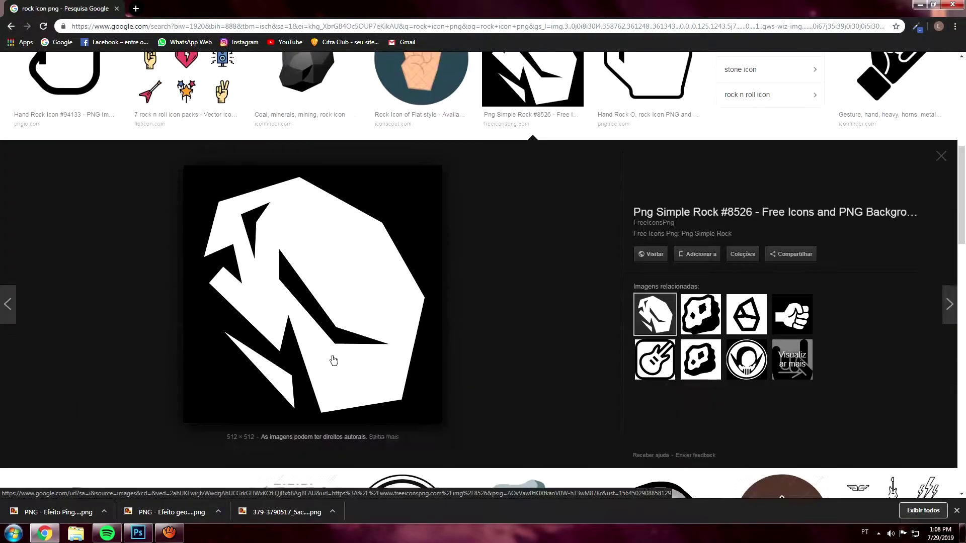
left_click_drag(334, 360, 506, 250)
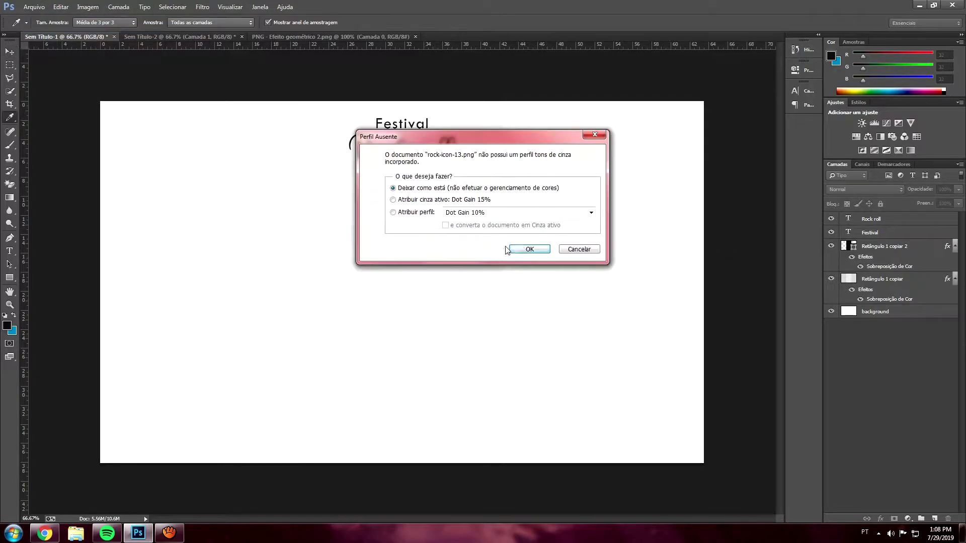
left_click(508, 248)
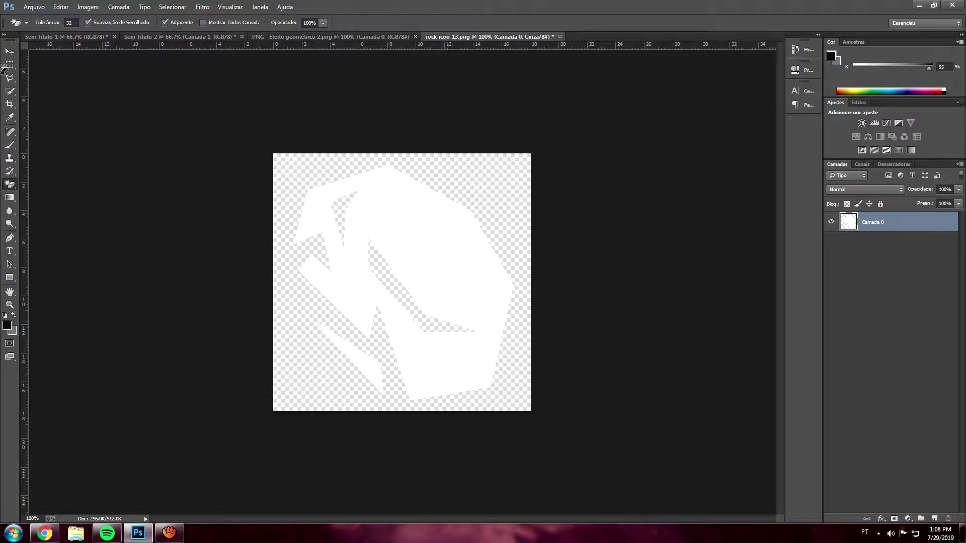
- Invert the rock icon, move it onto the flyer below the titles, and set its opacity to 5%
key("ctrl+i")
key("v")
mouse_move(377, 215)
left_mouse_down()
mouse_move(88, 32)
mouse_move(389, 251)
left_mouse_up()
left_click(945, 189)
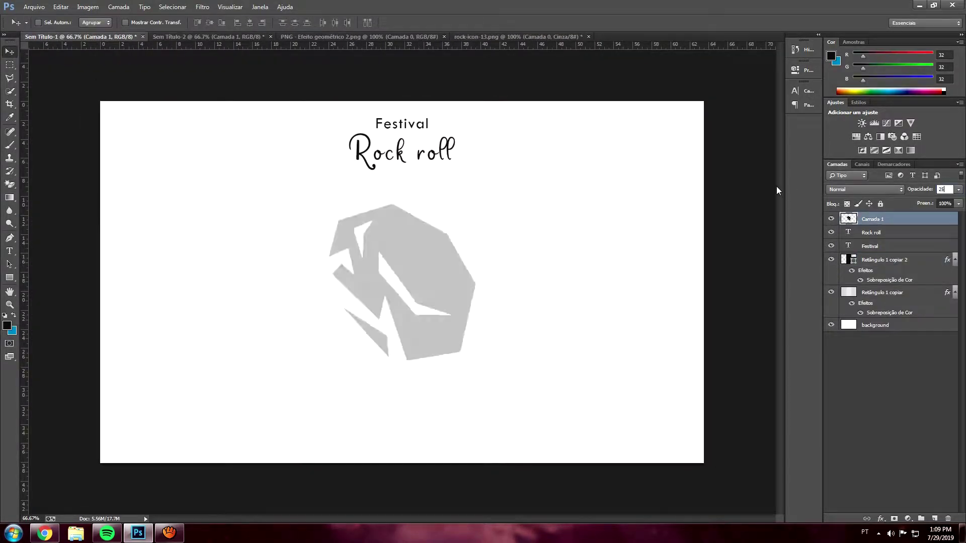
type("5")
key("alt+Tab")
- Search 'festival rockfest' and copy the description paragraph from the Rockfest Allianz Parque page
triple_click(151, 73)
type("festival rockfest")
key("Return")
left_click(126, 249)
scroll(236, 314, "down", 5)
left_click_drag(235, 309, 523, 360)
key("ctrl+c")
- Back in Photoshop, start a text entry on the canvas, then cancel the empty entry
key("alt+Tab")
key("t")
left_click(353, 229)
left_click(320, 199)
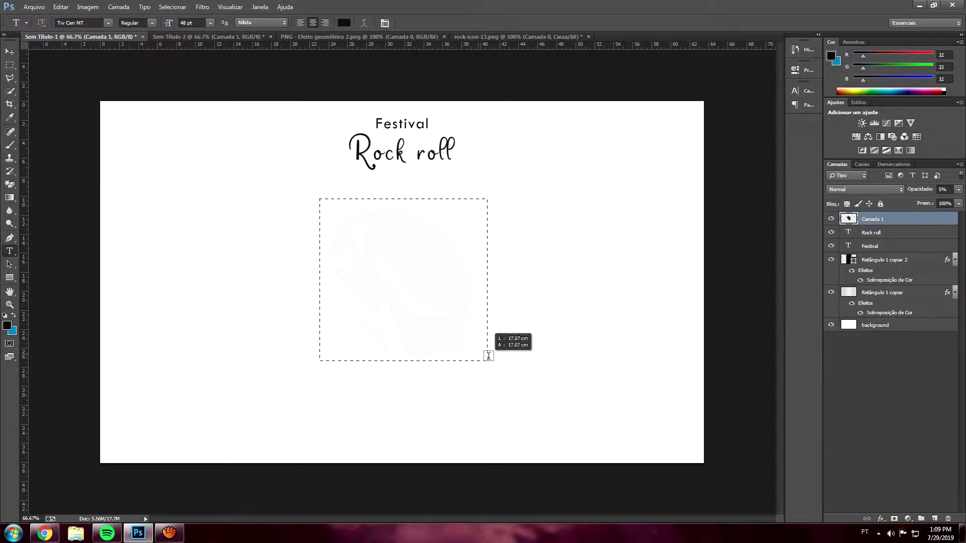
- Paste the Rockfest paragraph as 28 pt text with tighter line spacing
key("ctrl+v")
key("ctrl+a")
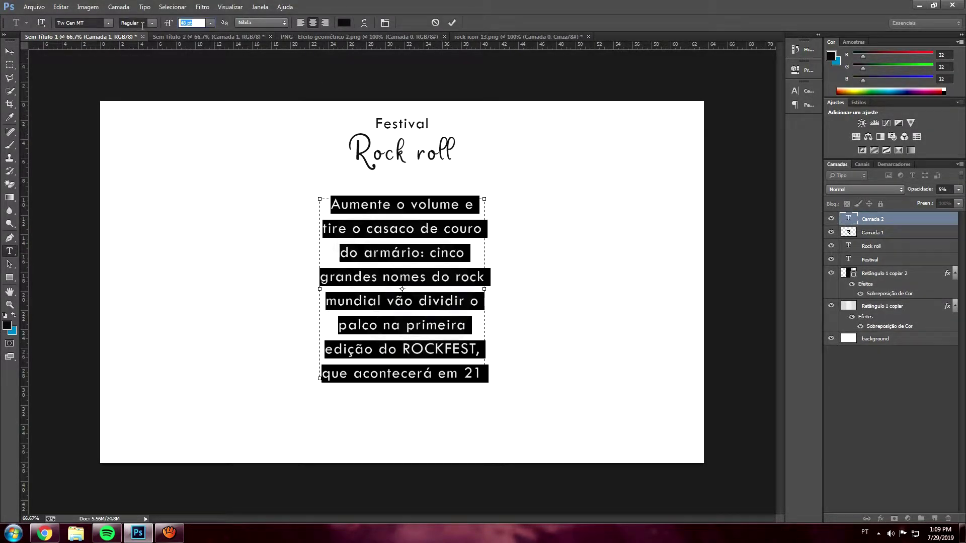
double_click(191, 23)
type("28")
key("Return")
left_click(384, 23)
left_click(412, 278)
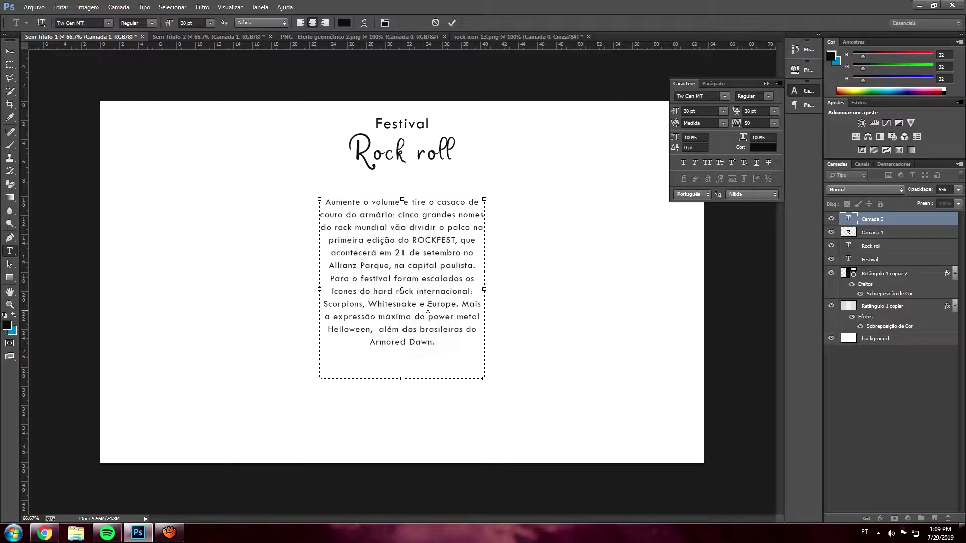
key("ctrl+Return")
- Remove the faux italic from 'Festival' and switch the paragraph to a sans font
double_click(848, 259)
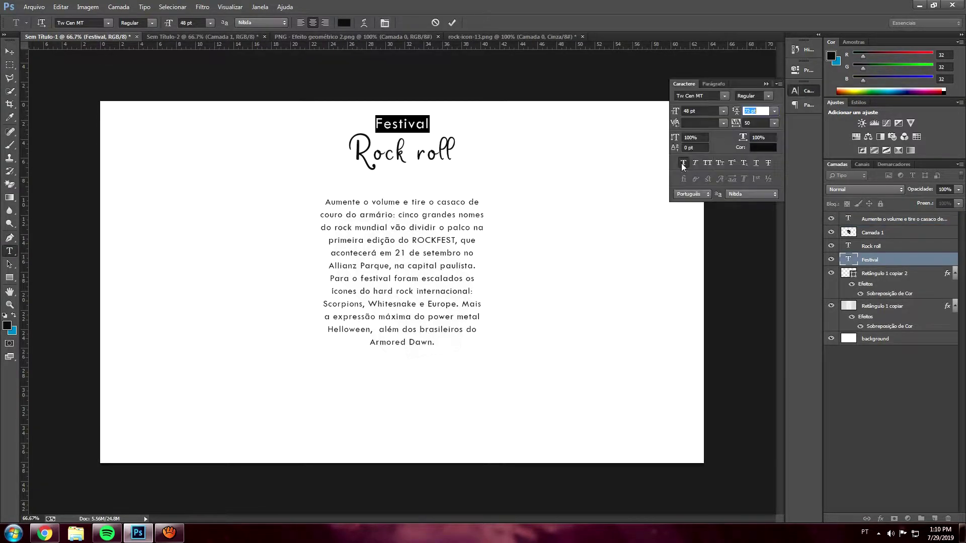
left_click(695, 162)
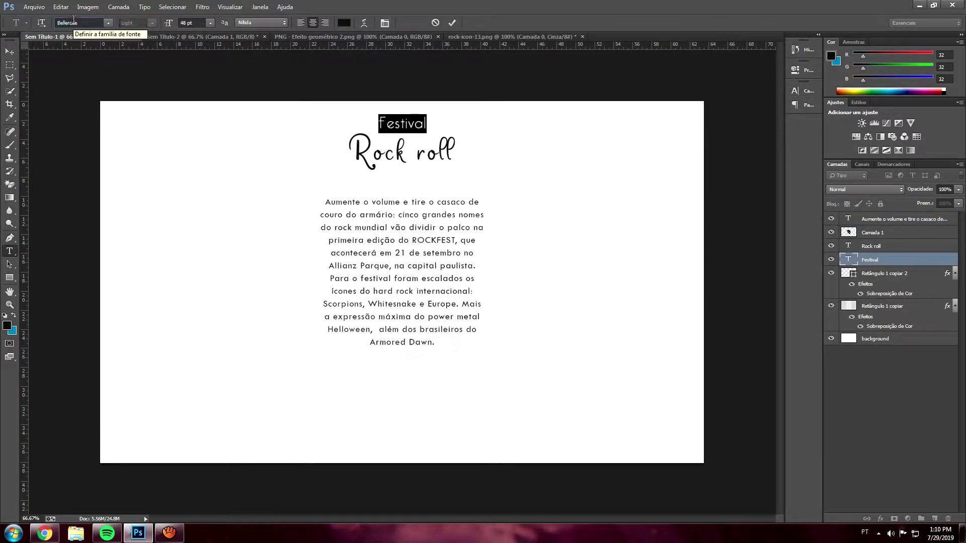
double_click(848, 219)
left_click(458, 259)
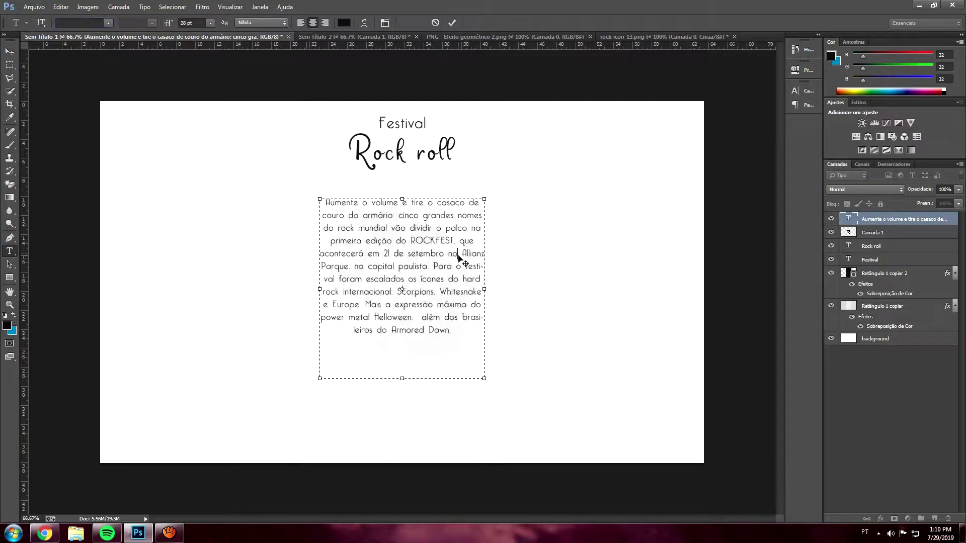
key("ctrl+a")
left_click(108, 23)
key("Return")
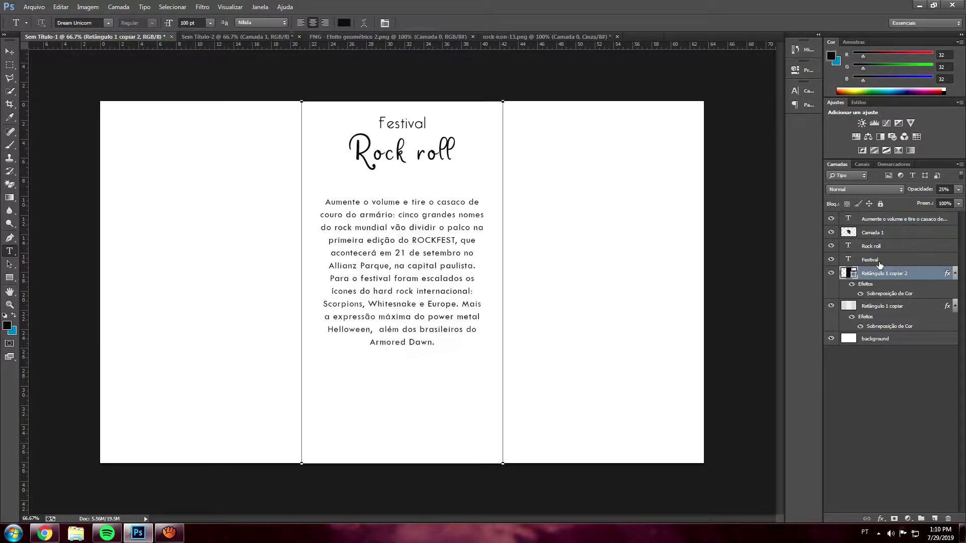
key("ctrl+Return")
- Shift 'Festival' to line up with 'Rock roll'
double_click(847, 260)
left_click(8, 56)
left_click_drag(418, 130, 428, 129)
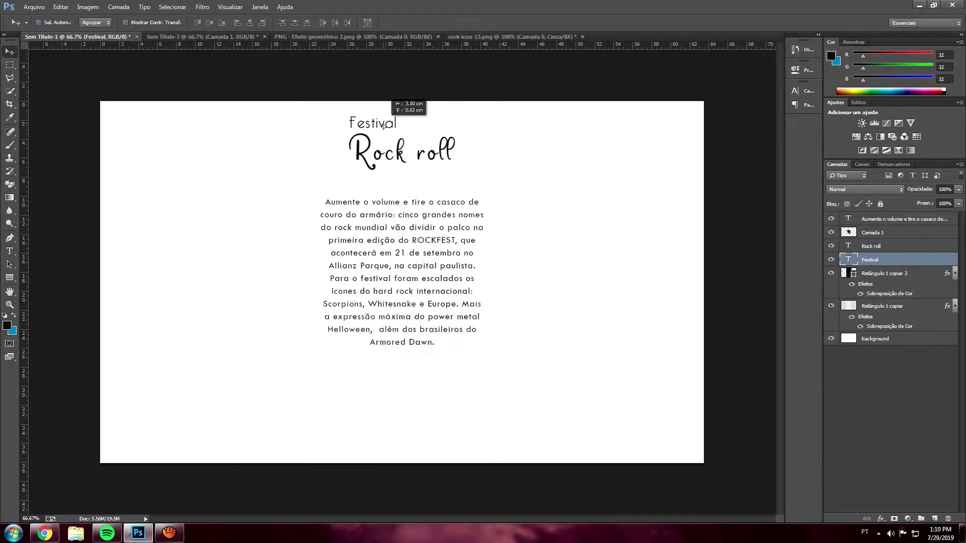
- Run a Google image search for 'icon festival png'
left_click(45, 533)
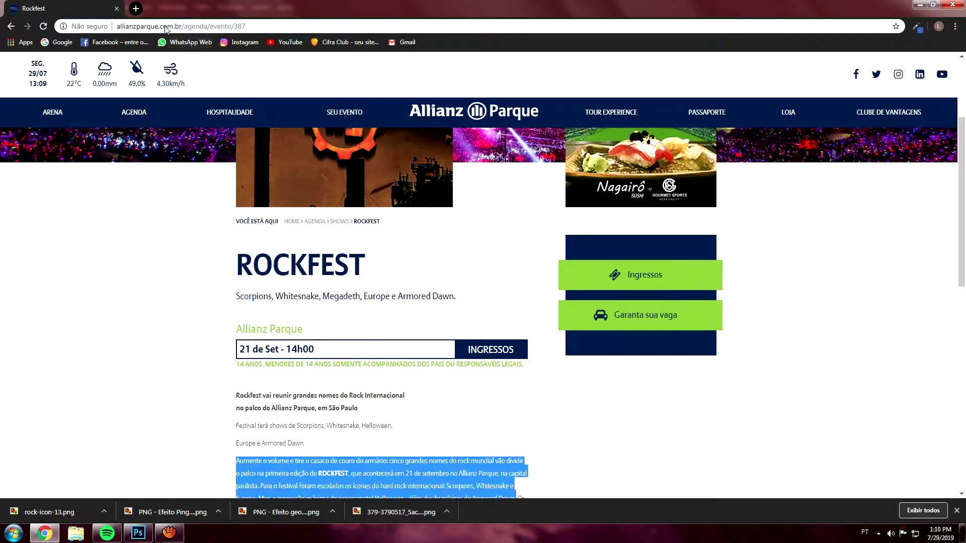
left_click(164, 26)
type("icon festival png")
key("Return")
left_click(257, 192)
- Change the search to 'icon guitar png' and save a guitar icon for the flyer
key("alt+Tab")
key("alt+Tab")
double_click(115, 73)
type("guitar")
key("Return")
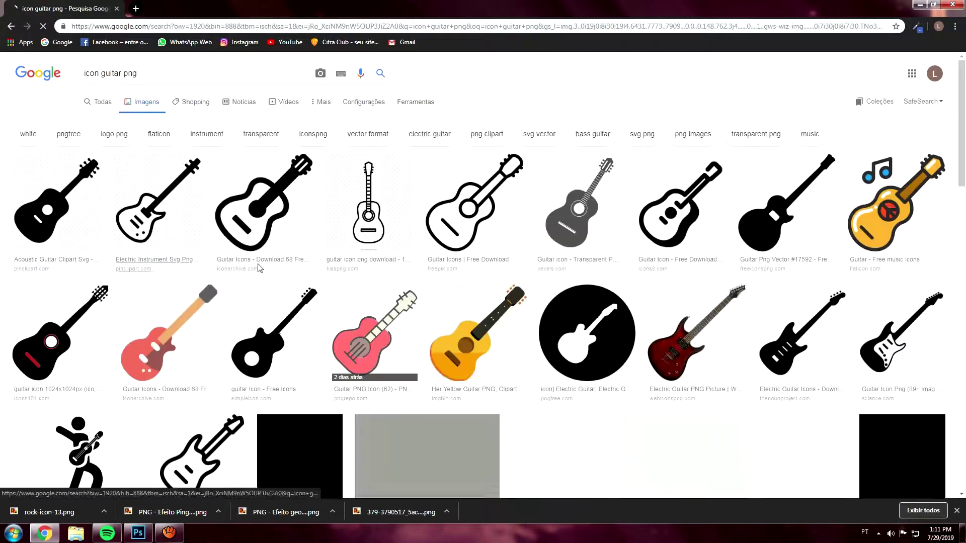
left_click(274, 334)
right_click(285, 292)
left_click(306, 382)
left_click(658, 363)
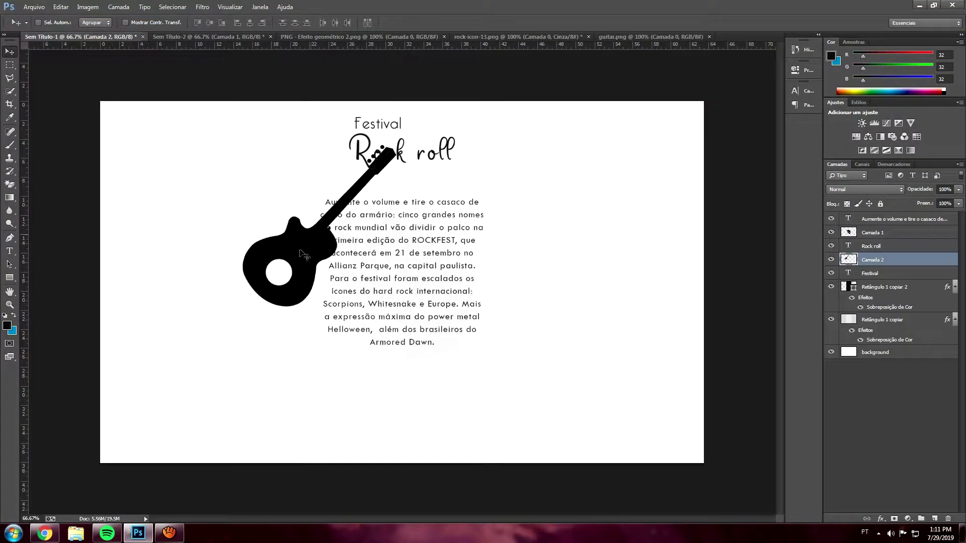
- Scale the guitar icon and place it below the paragraph near the bottom
key("ctrl+t")
mouse_move(397, 145)
left_mouse_down()
mouse_move(322, 226)
mouse_move(431, 151)
left_mouse_up()
key("Return")
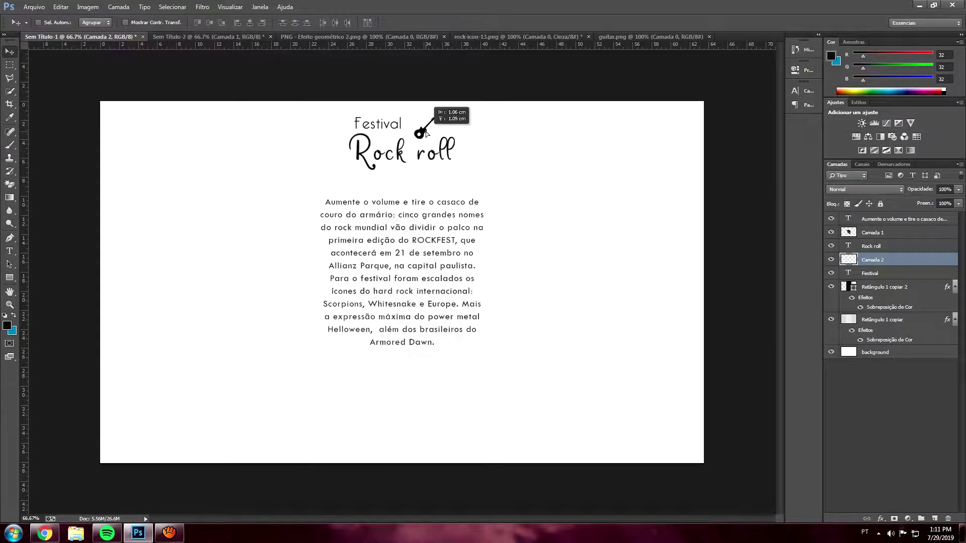
key("ctrl+alt+z")
key("ctrl+alt+z")
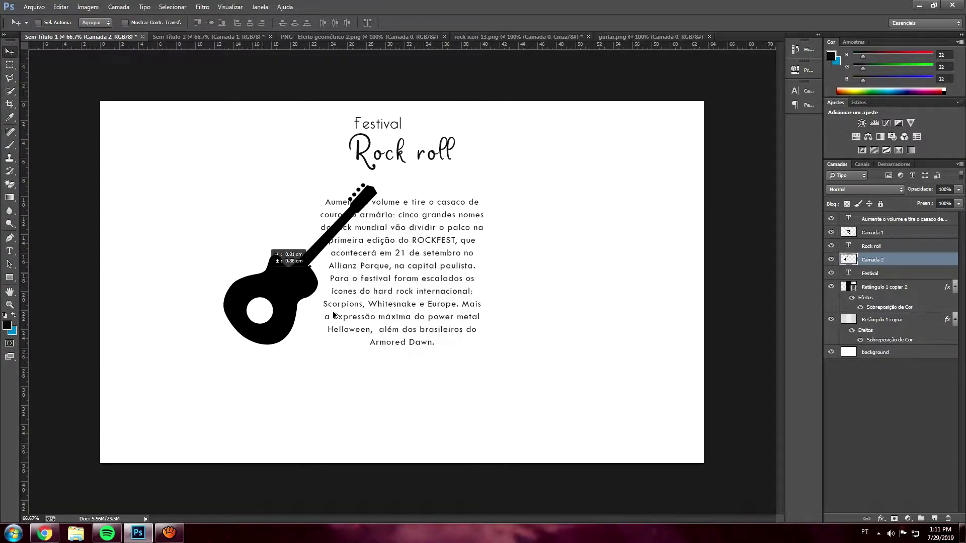
left_click_drag(291, 256, 408, 374)
key("ctrl+t")
left_click_drag(485, 292, 473, 352)
key("Return")
left_click_drag(415, 382, 449, 382)
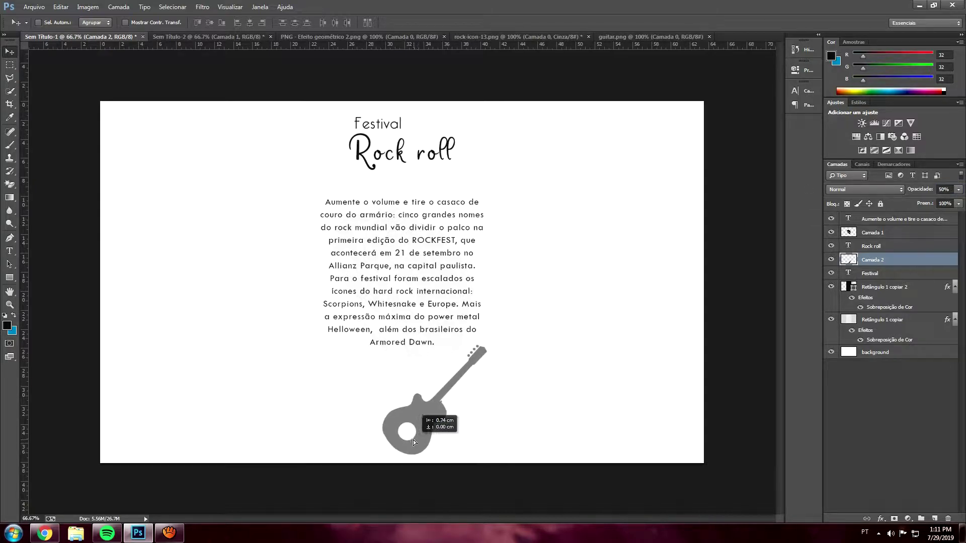
- Search for Jimi Hendrix and add a 'jimmy hendrix' text line beside the guitar
left_click(44, 534)
type("Ji")
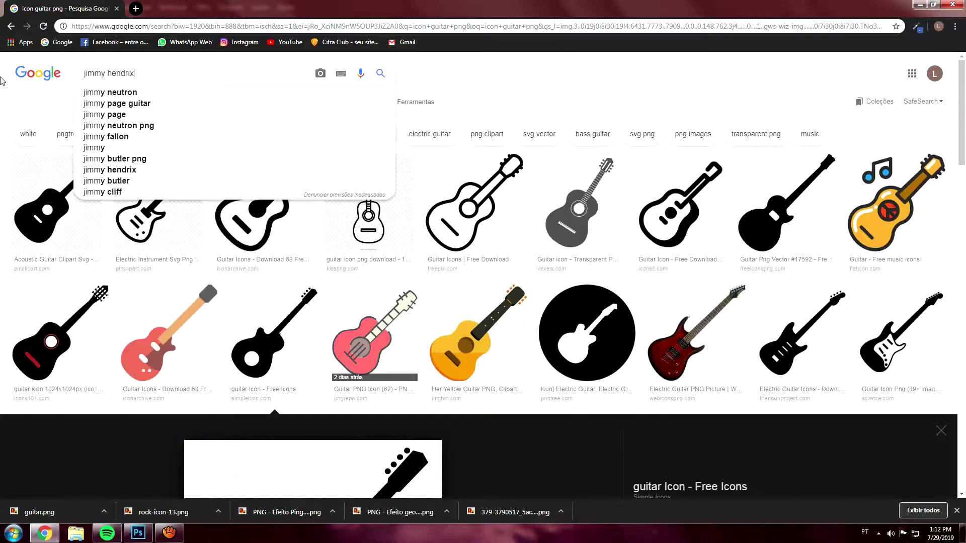
key("Return")
left_click(138, 533)
left_click(285, 385)
type("jimmy hendrix")
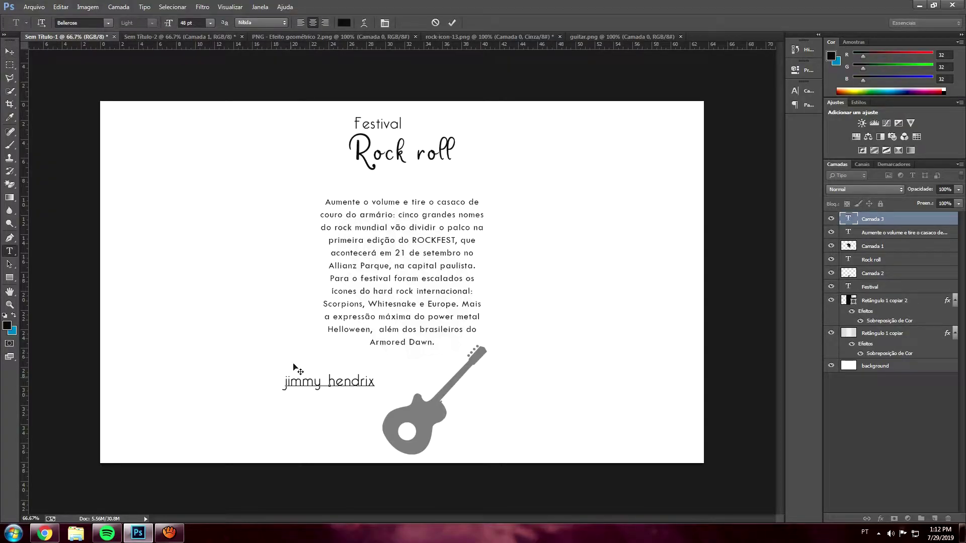
left_click(8, 52)
left_click_drag(361, 385, 415, 380)
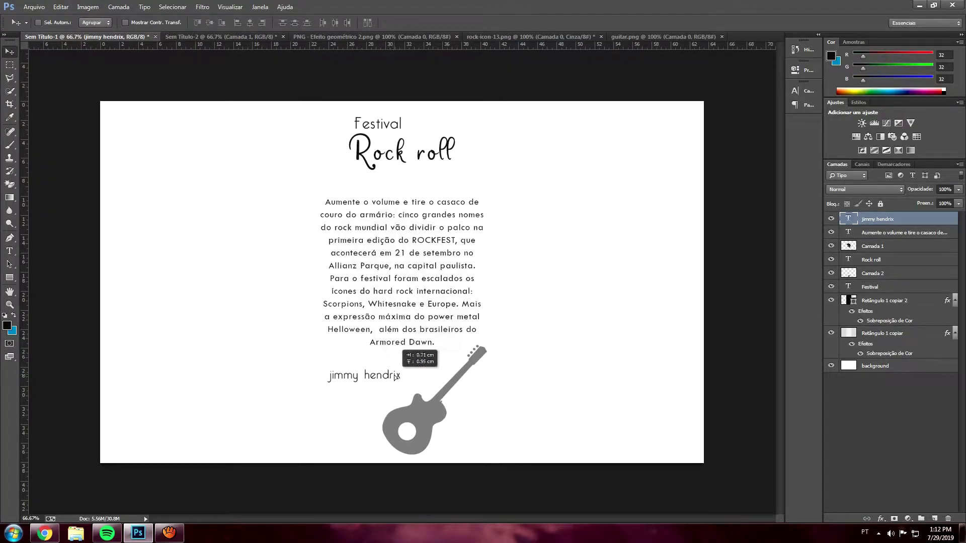
- Open the Woodstock Wikipedia article and copy the artist name 'Richie Havens'
left_click(44, 533)
type("festival")
left_click(141, 96)
left_click(98, 101)
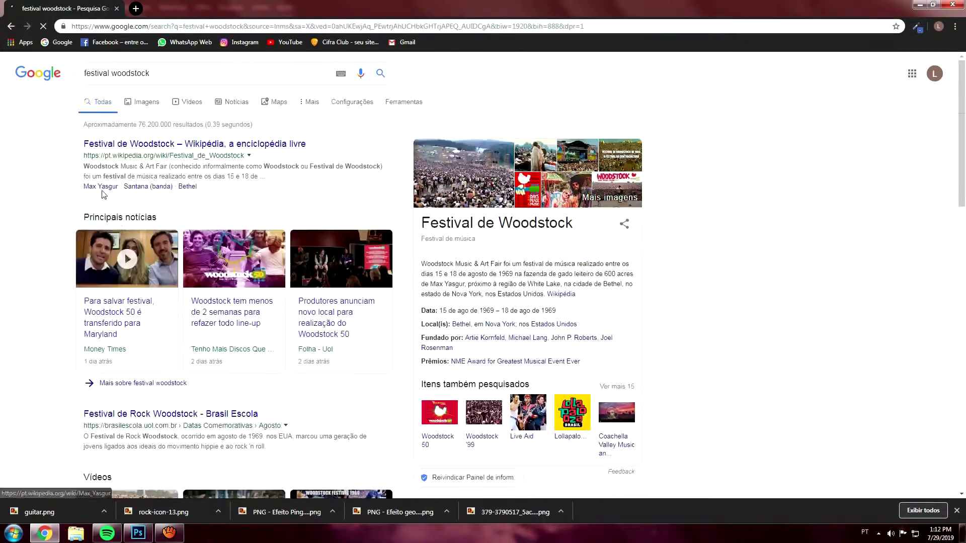
scroll(217, 224, "down", 5)
scroll(217, 224, "down", 10)
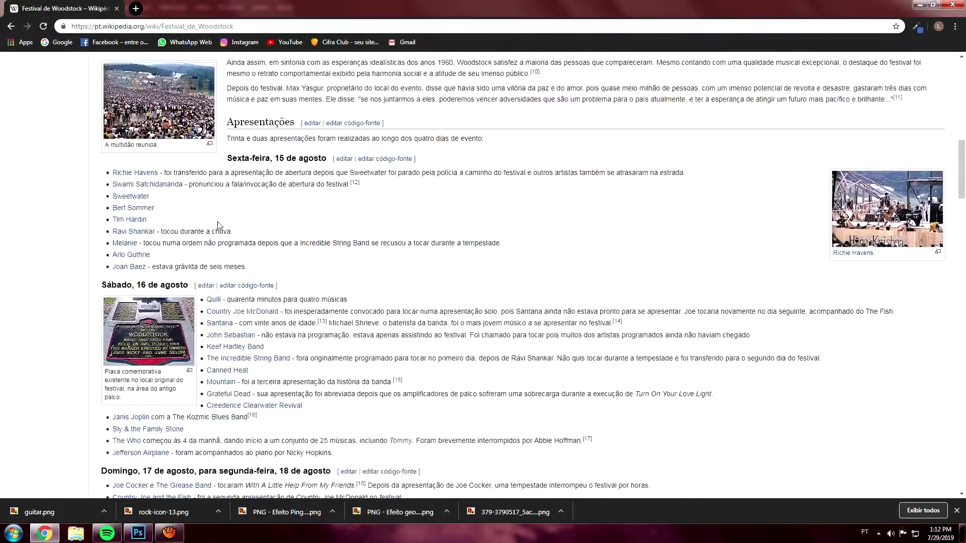
left_click_drag(112, 173, 158, 172)
key("ctrl+c")
left_click(138, 533)
- Paste 'Richie Havens' as the text line and place it left of the guitar
key("ctrl+v")
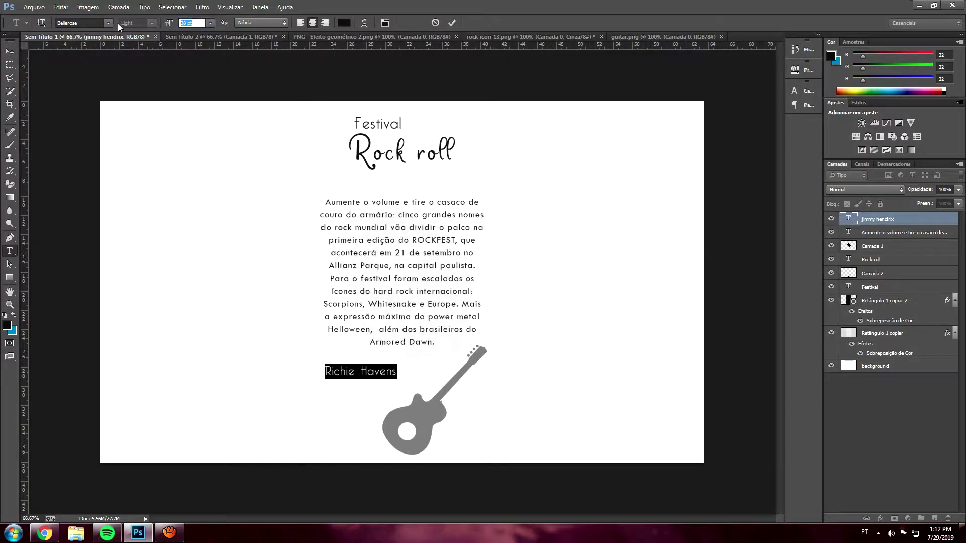
left_click(384, 23)
left_click_drag(371, 377, 363, 380)
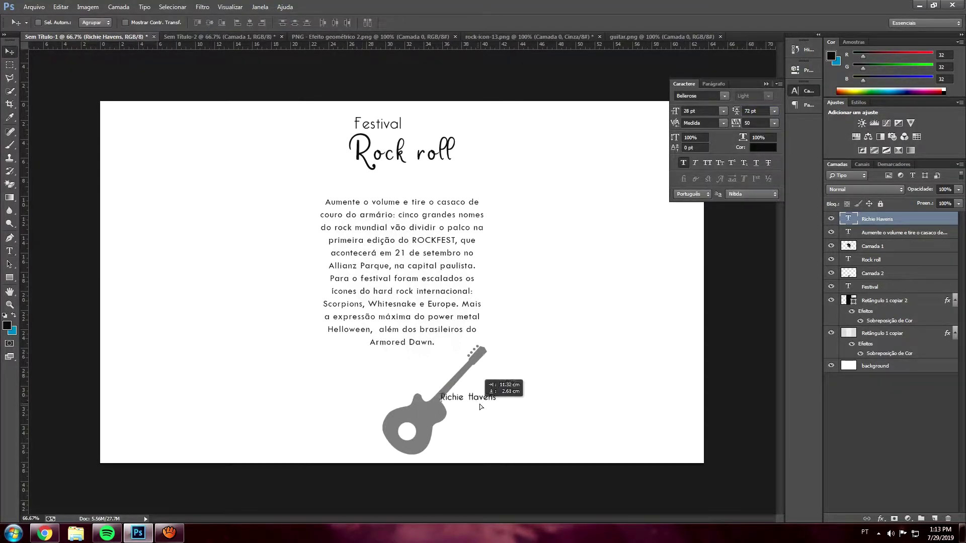
left_click(44, 533)
left_click(138, 533)
- Add 'Swami Satchidananda' and 'Tim Hardin' as new text lines near the guitar
key("t")
left_click(328, 378)
key("ctrl+Return")
key("v")
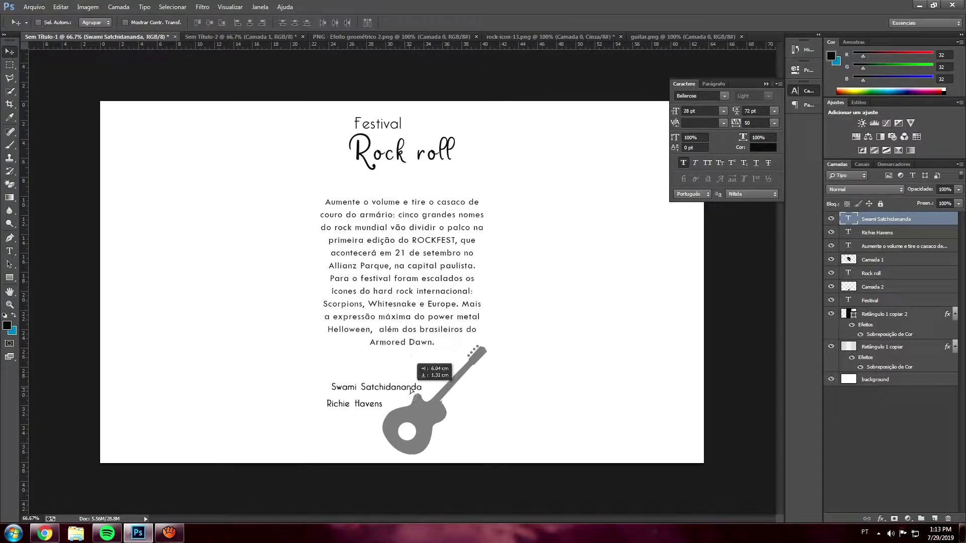
key("alt+Tab")
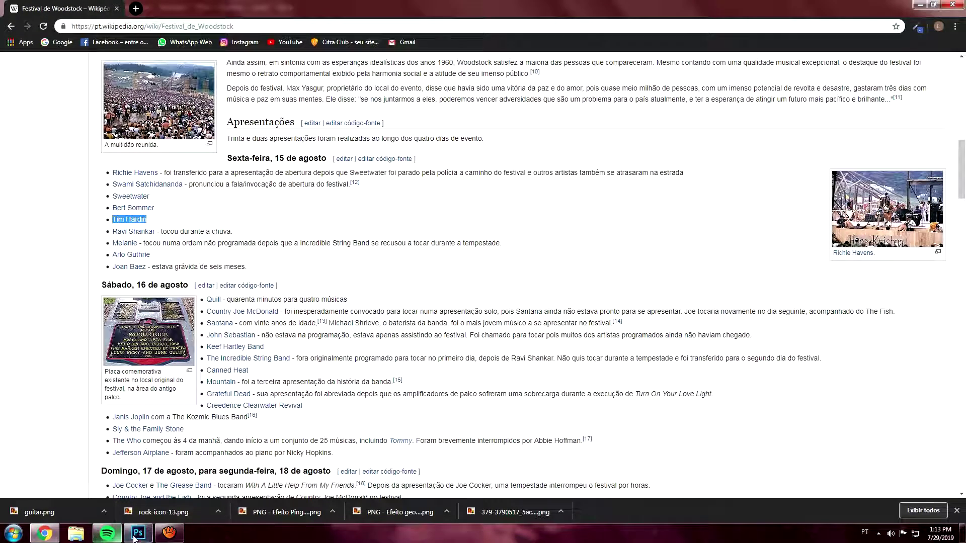
left_click(135, 533)
key("ctrl+v")
left_click_drag(447, 383, 476, 385)
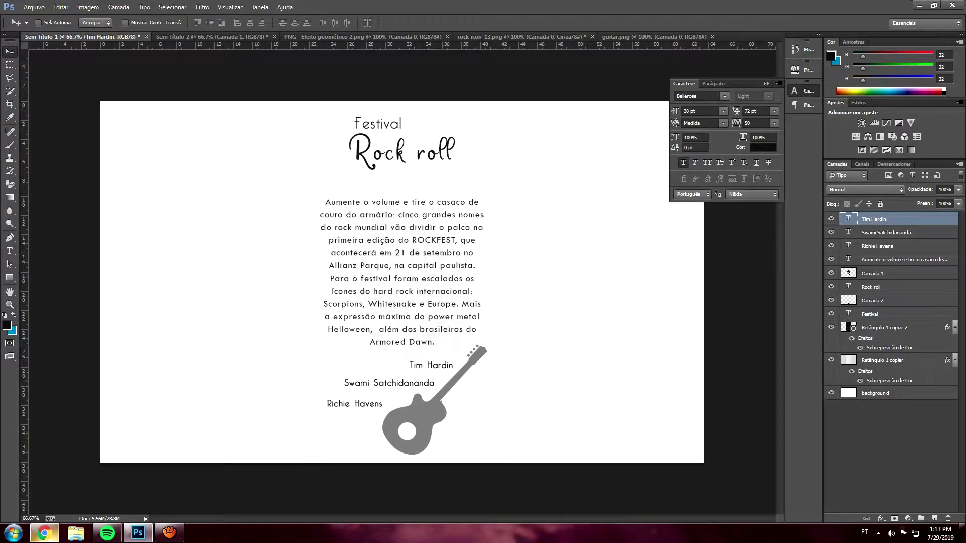
- Copy 'Jimi Hendrix' from Wikipedia, paste it below 'Richie Havens', and nudge the guitar
key("alt+Tab")
left_click_drag(172, 287, 107, 292)
key("ctrl+c")
key("alt+Tab")
key("ctrl+v")
left_click_drag(353, 338, 367, 414)
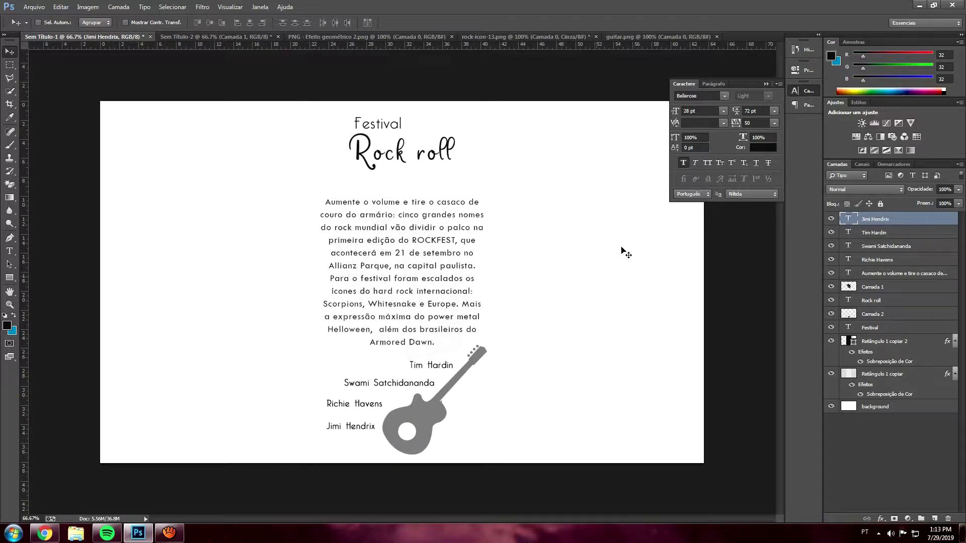
left_click_drag(470, 364, 477, 368, "ctrl")
left_click(901, 448)
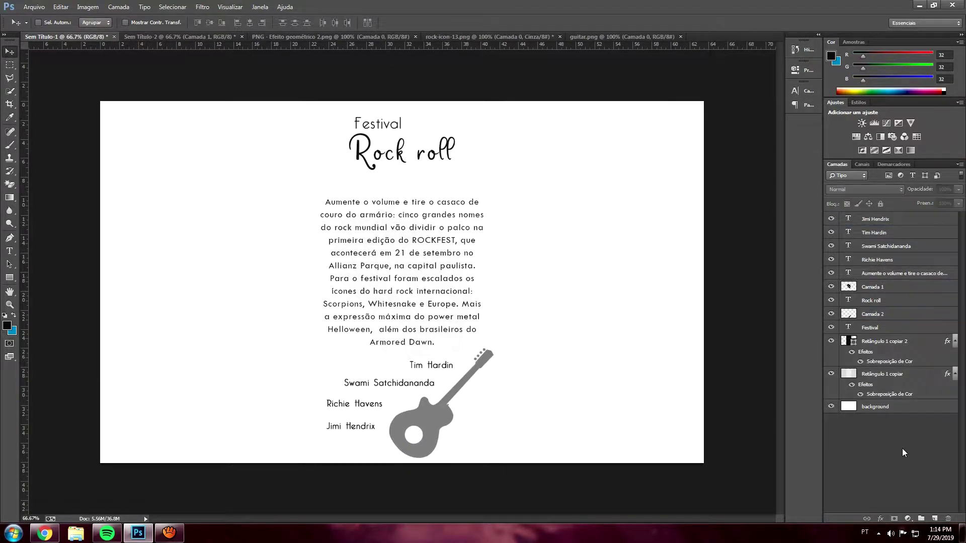
- Try a horizontal flip on the guitar icon, undo it, and nudge the guitar slightly left and down
left_click(923, 314)
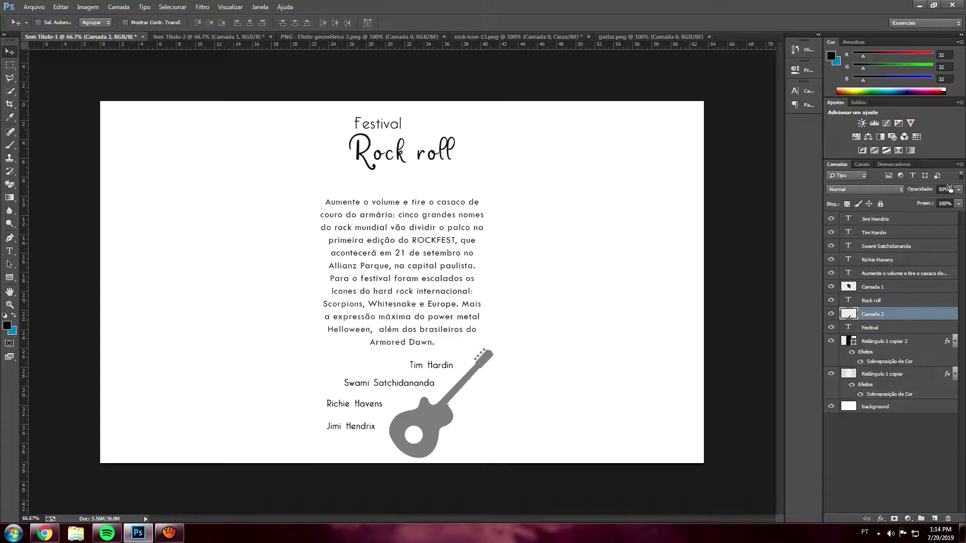
key("ctrl+t")
key("Return")
key("ctrl+t")
right_click(483, 425)
left_click(507, 418)
left_click_drag(467, 425, 441, 425)
key("ctrl+alt+z")
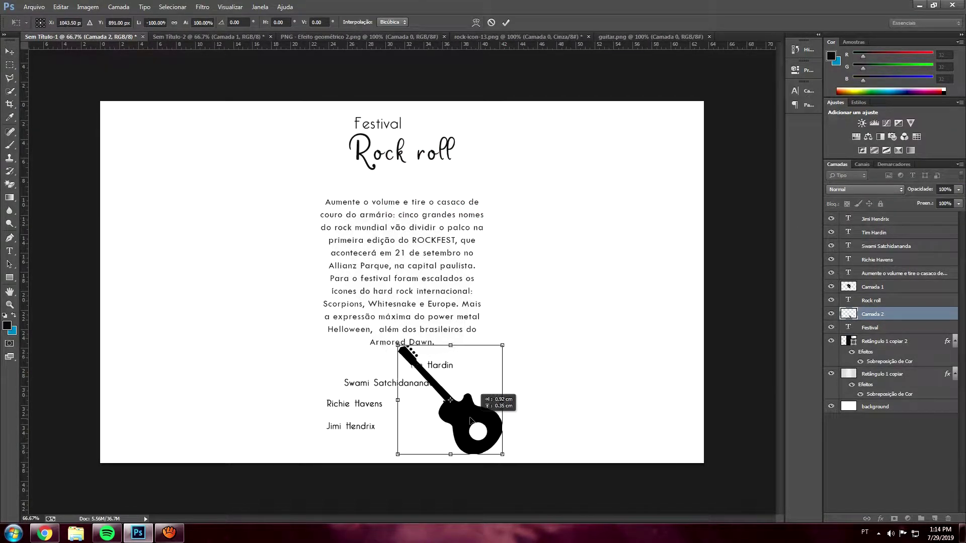
key("ctrl+alt+z")
key("Return")
left_click_drag(469, 388, 462, 387)
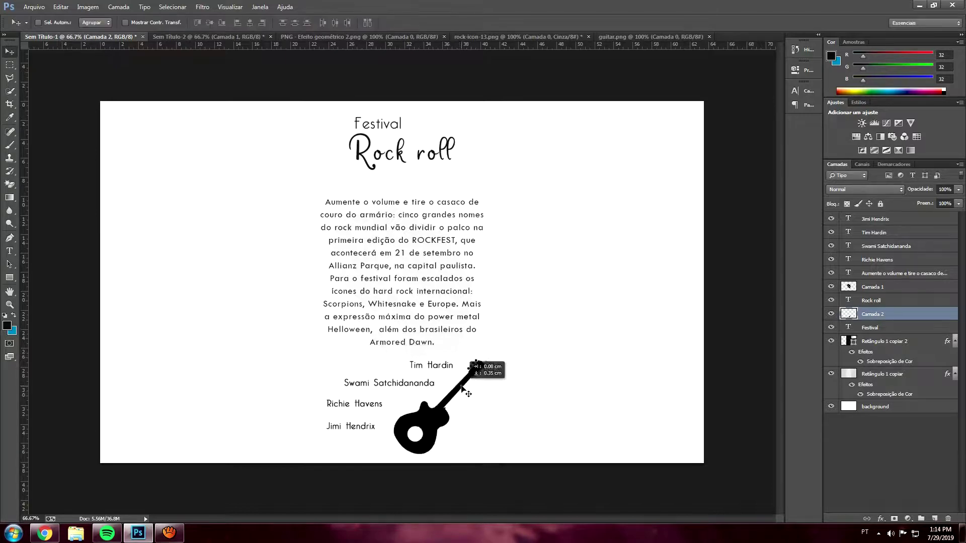
- Adjust the music player volume, then shift the Jimi Hendrix line right and down
left_click(106, 532)
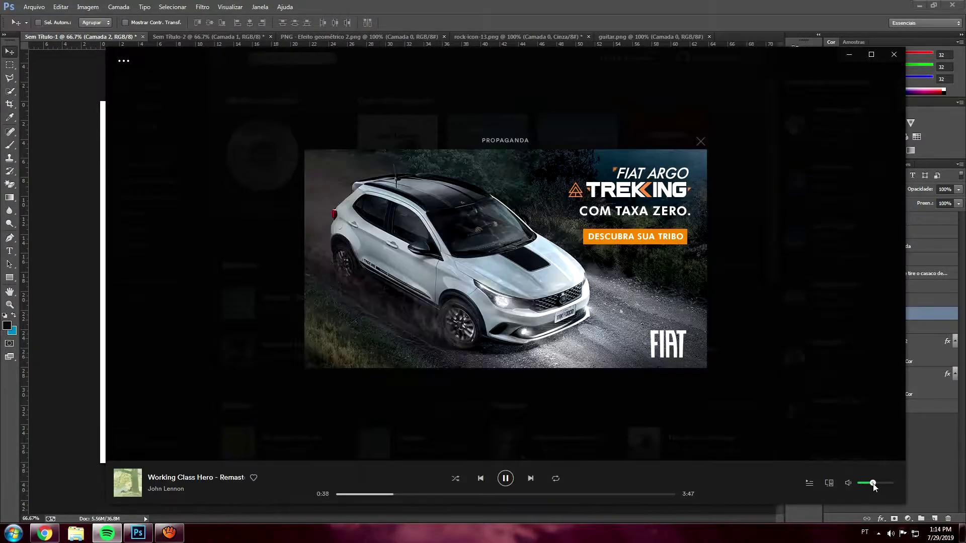
left_click(107, 533)
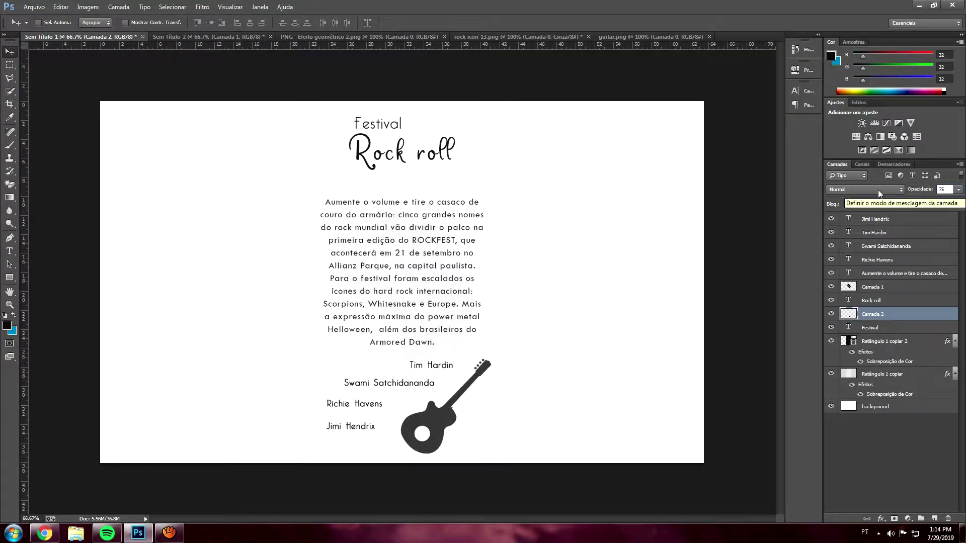
left_click(470, 201)
left_click_drag(352, 426, 366, 434)
left_click(876, 260)
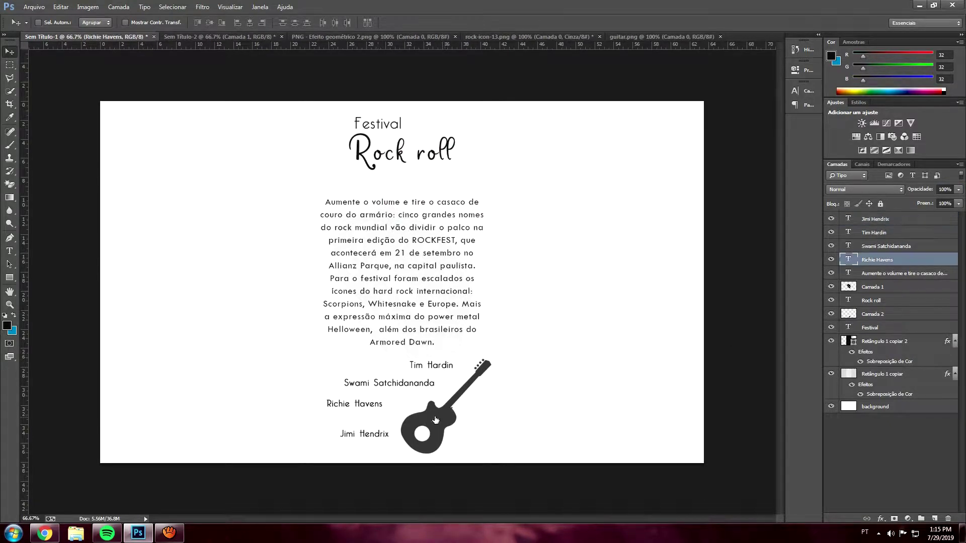
- Shift Swami Satchidananda slightly down and Tim Hardin slightly right and down
left_click(883, 248)
left_click_drag(407, 383, 380, 416)
left_click(873, 232)
left_click_drag(448, 356, 456, 367)
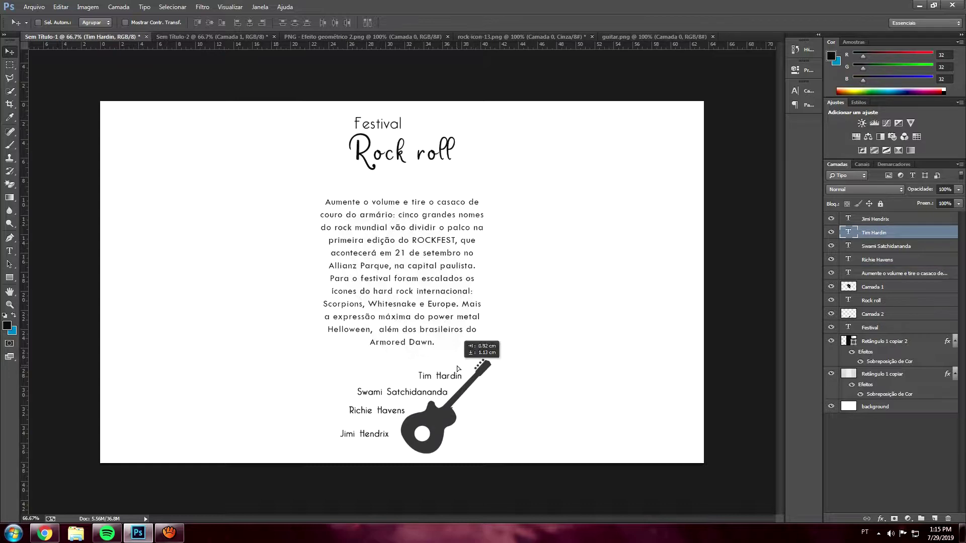
- Add a 'Show' title text left of the names and move it up and right
left_click(322, 377)
type("Ca")
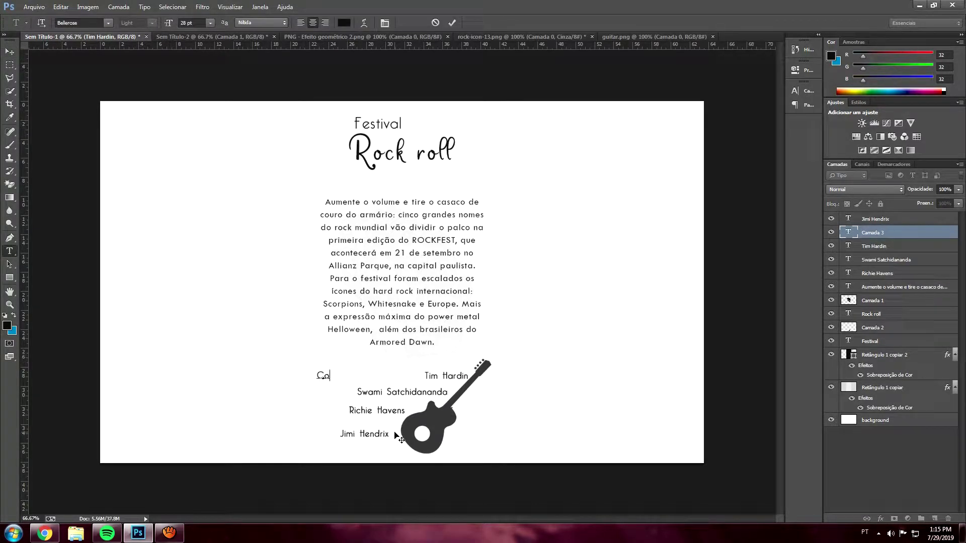
left_click(385, 25)
type("how")
key("ctrl+Return")
key("v")
mouse_move(356, 353)
left_mouse_down()
mouse_move(378, 345)
mouse_move(412, 370)
mouse_move(351, 400)
left_mouse_up()
- Enlarge the Show heading to size 48 and commit it
double_click(415, 363)
key("Return")
key("ctrl+Return")
key("v")
left_click(766, 84)
- Select the artist name layers and line them up in a list under Show
left_click(875, 219)
left_click(881, 259)
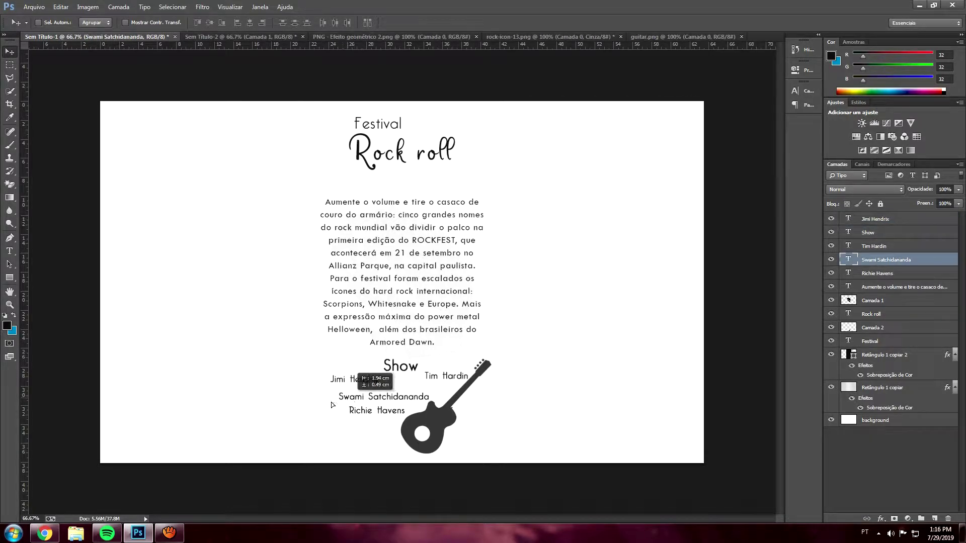
left_click(878, 273)
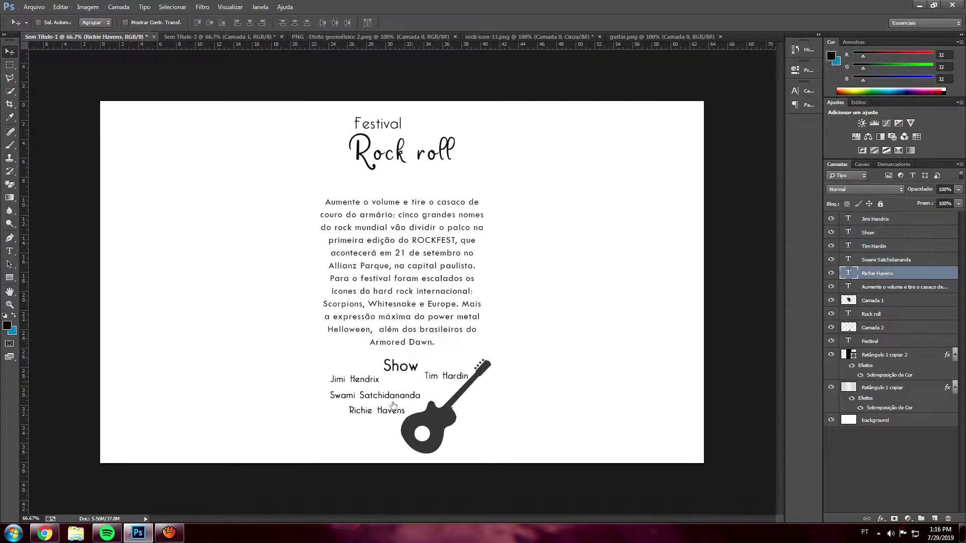
left_click(890, 245)
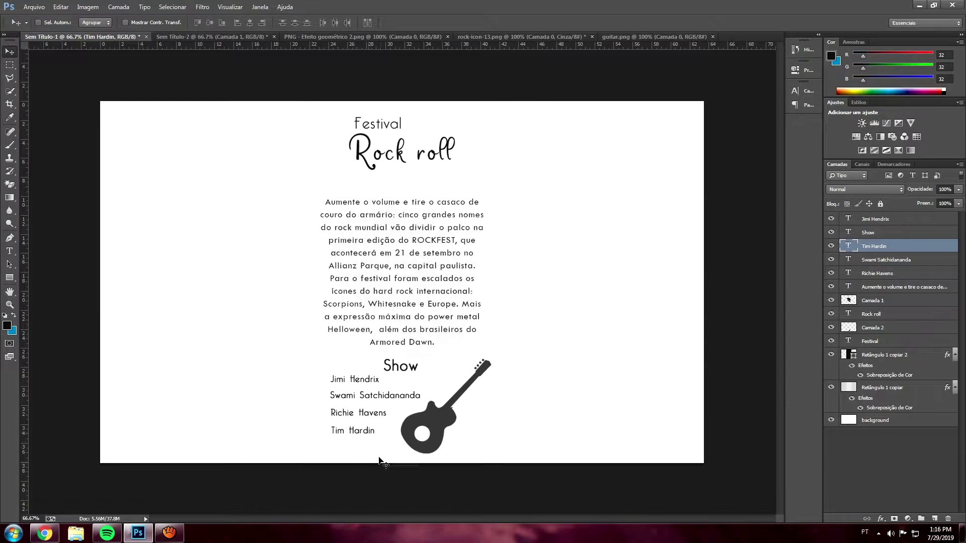
left_click(905, 271, "shift")
left_click(868, 233, "shift")
left_click_drag(381, 393, 350, 403)
- Move the Show heading left over the artist list
left_click(872, 223, "ctrl")
left_click(875, 234)
left_click_drag(404, 368, 340, 364)
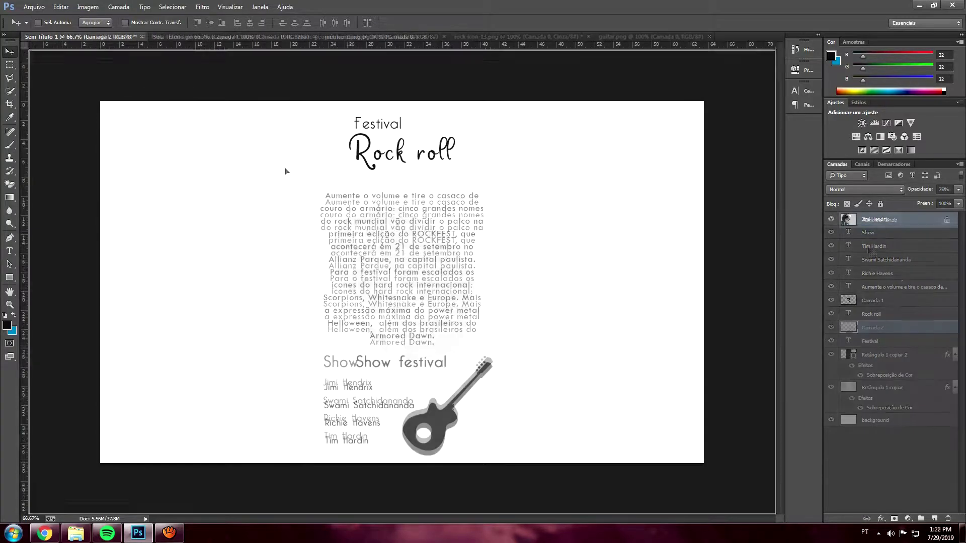
- Scale down the Jimi Hendrix photo and move it to the flyer's bottom-left
key("Delete")
key("ctrl+d")
key("ctrl+t")
left_click_drag(397, 134, 324, 168)
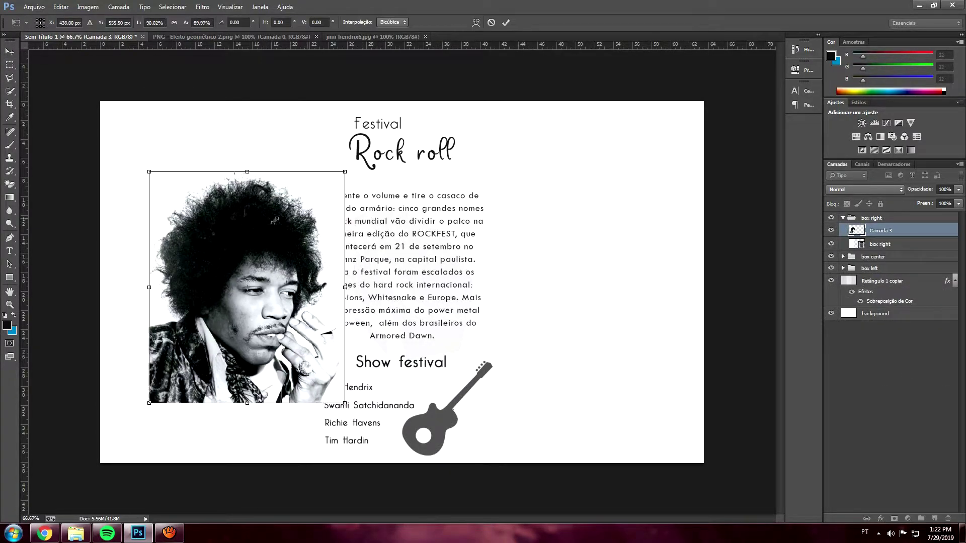
mouse_move(230, 237)
left_mouse_down()
mouse_move(162, 257)
mouse_move(166, 201)
mouse_move(204, 342)
left_mouse_up()
key("Return")
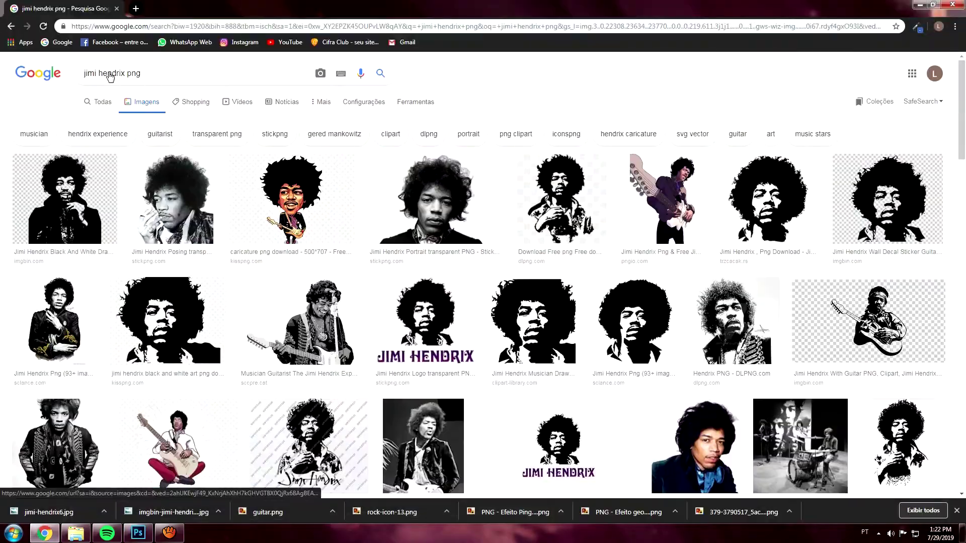
- Search Chrome for 'tim hardin' images and pick a studio photo of him
type("tim hardin")
key("Return")
scroll(640, 259, "down", 4)
scroll(640, 259, "up", 4)
left_click(462, 201)
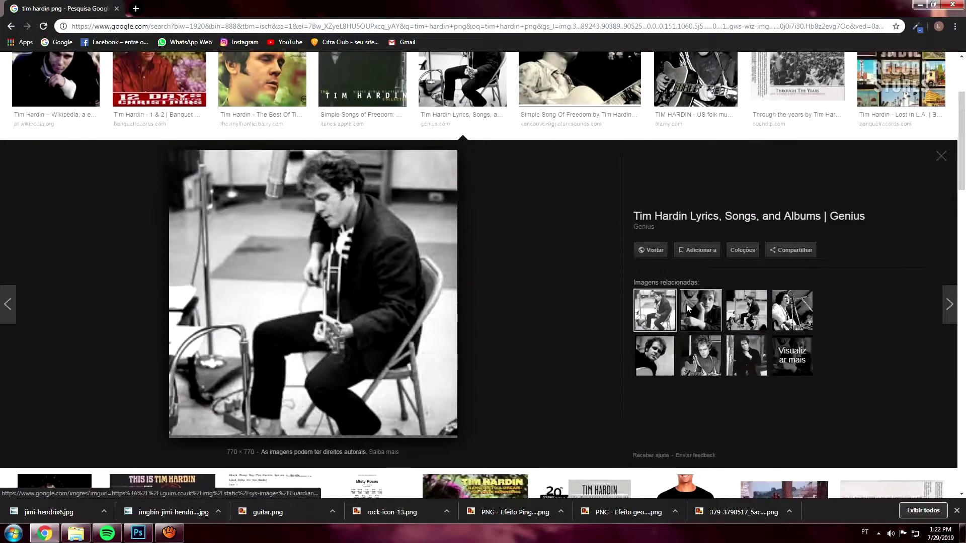
left_click(700, 309)
left_click(746, 363)
left_click(800, 311)
- Return to the flyer and place a new text insertion point
left_click(138, 533)
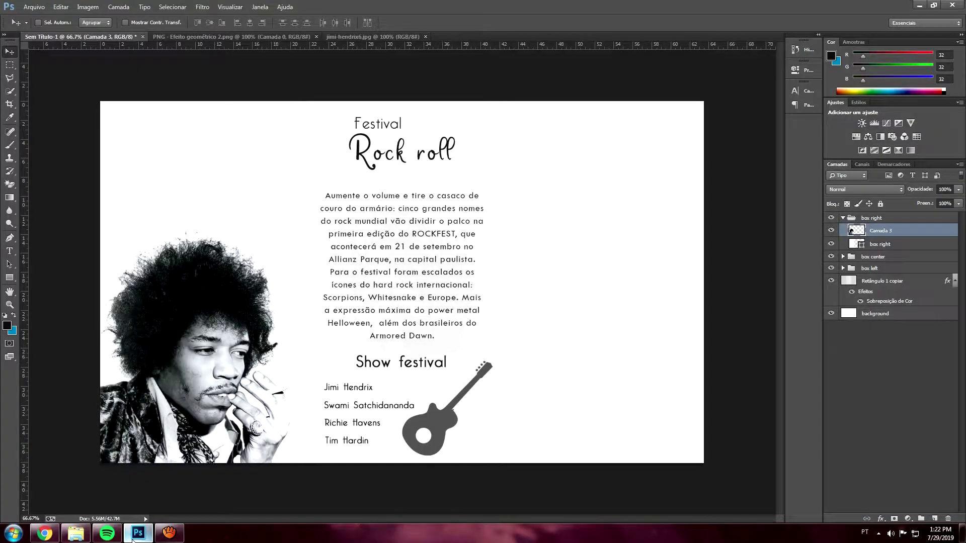
left_click(138, 532)
left_click(10, 250)
left_click(166, 182)
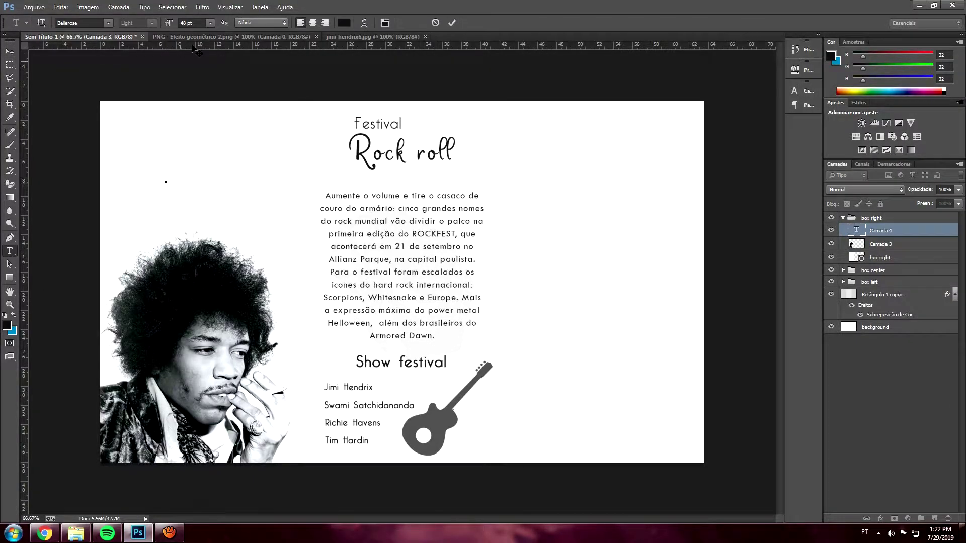
- Finish typing 'Jimi Hendix' and change its font in the character settings
type("Jimi Hendix")
key("ctrl+a")
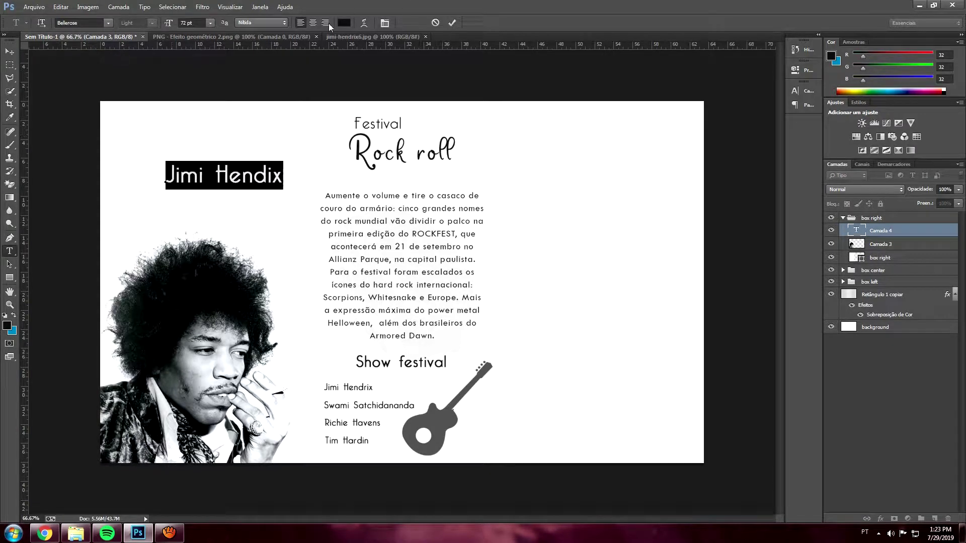
left_click(384, 22)
left_click(695, 96)
left_click(11, 50)
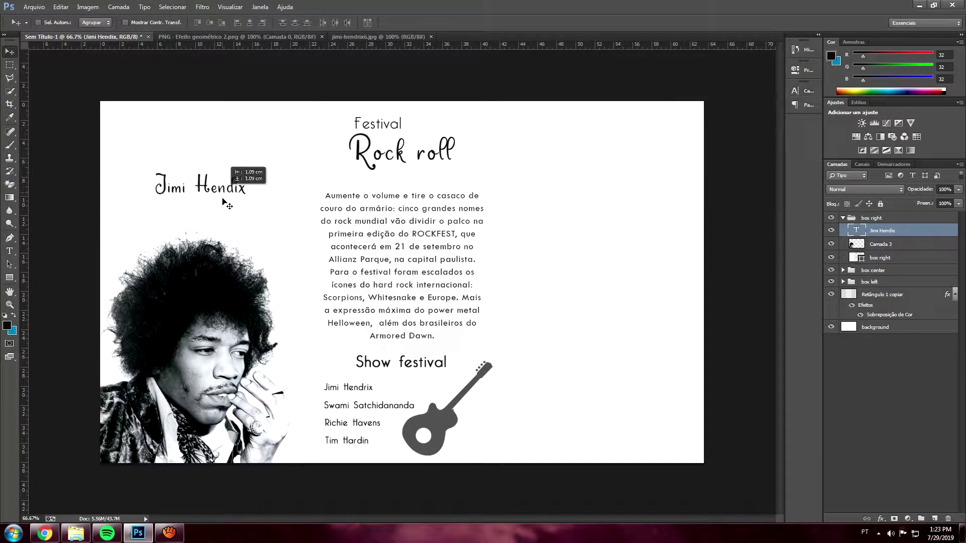
key("ctrl+s")
key("Escape")
- Rotate the Jimi Hendix caption and move it down toward the hair
key("ctrl+t")
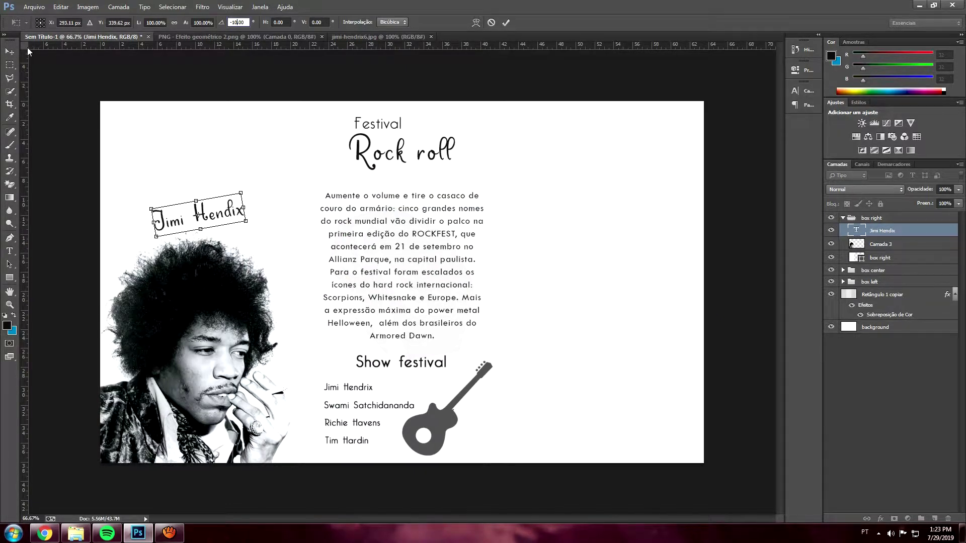
left_click_drag(141, 83, 34, 272)
key("Return")
key("ctrl+t")
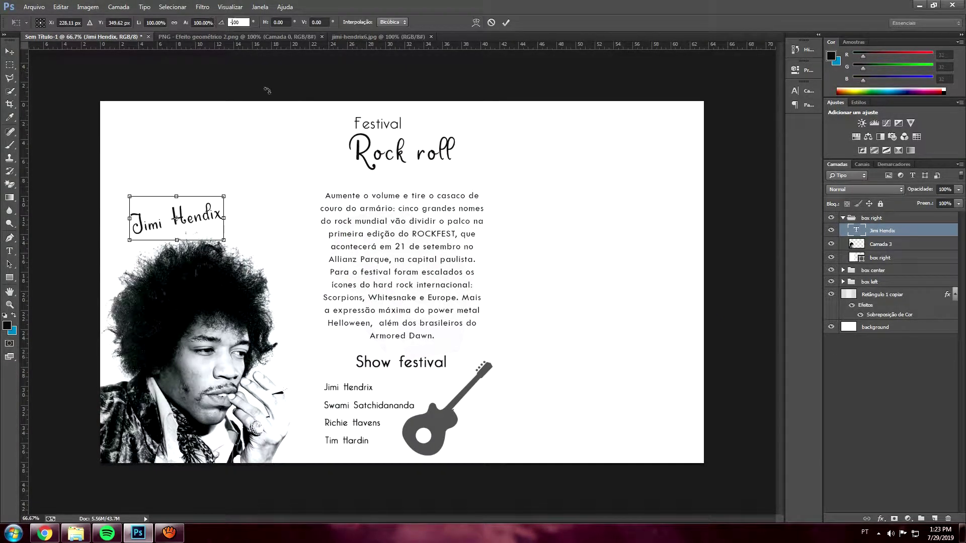
type("-5")
left_click_drag(267, 90, 251, 105)
key("Return")
mouse_move(233, 237)
left_mouse_down()
mouse_move(238, 258)
mouse_move(197, 229)
left_mouse_up()
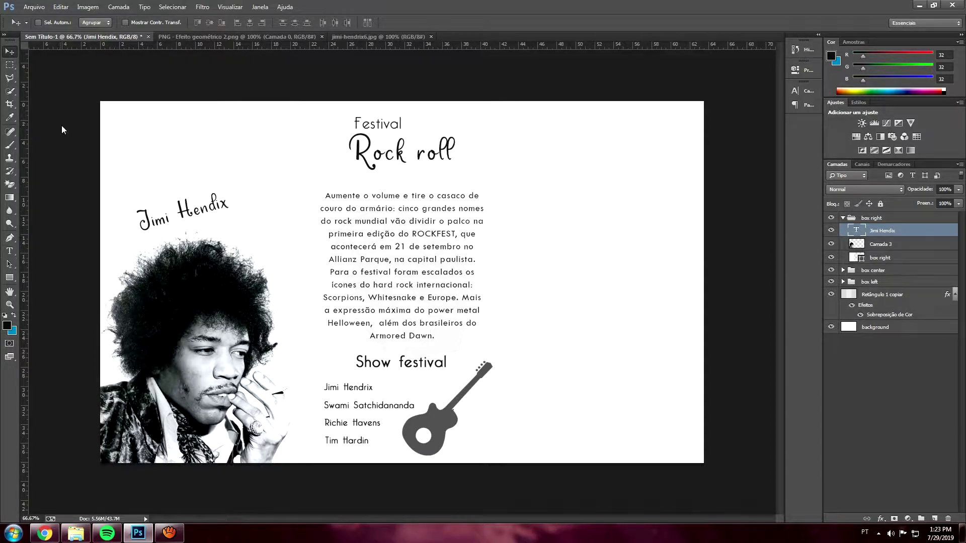
- Set the caption's tilt to about -5° and move it left
key("ctrl+t")
left_click_drag(242, 52, 259, 62)
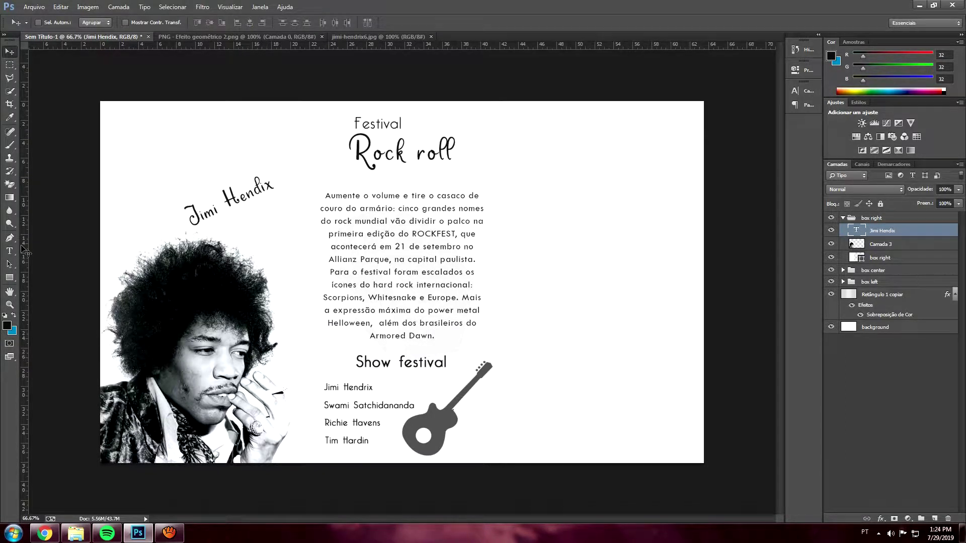
left_click_drag(259, 62, 233, 49)
key("v")
key("Return")
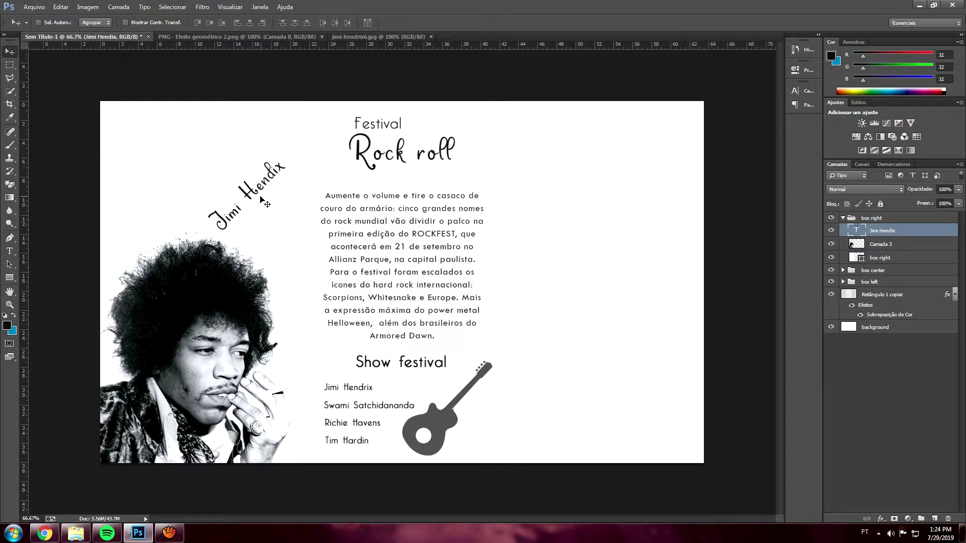
mouse_move(260, 209)
left_mouse_down()
mouse_move(193, 213)
mouse_move(200, 203)
left_mouse_up()
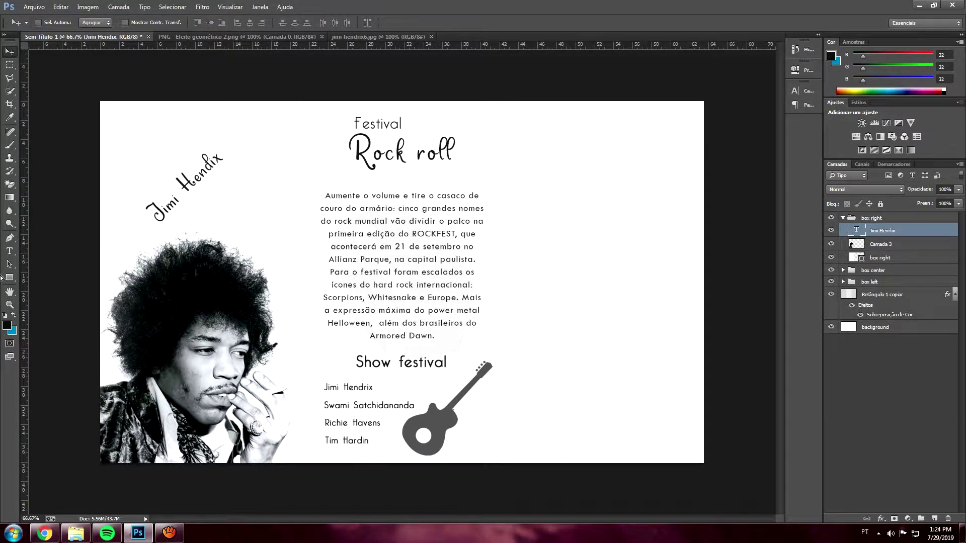
- Draw a straight vertical line above the Hendrix photo with the Line tool
right_click(10, 277)
left_click(45, 315)
mouse_move(234, 241)
left_mouse_down()
mouse_move(234, 190)
mouse_move(223, 179)
left_mouse_up()
key("v")
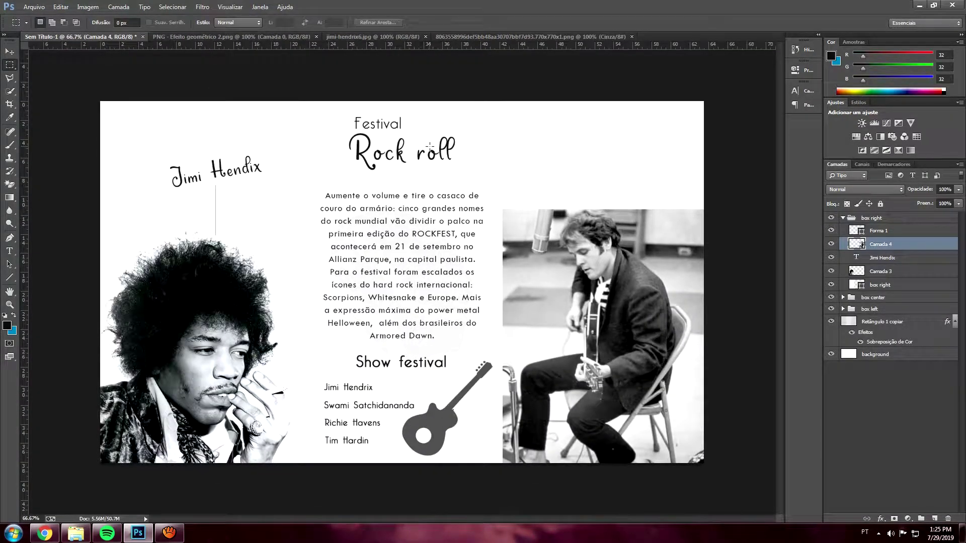
- Marquee the Tim Hardin photo area, deselect it, and select the Tim Hardin photo layer
left_click_drag(420, 141, 503, 541)
left_click(391, 349)
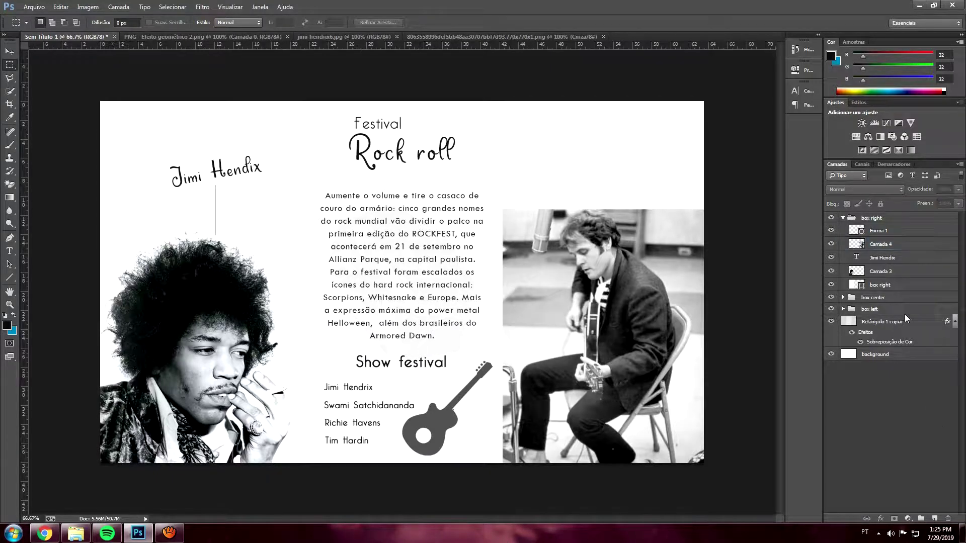
left_click(879, 245)
key("p")
scroll(349, 405, "up", 3)
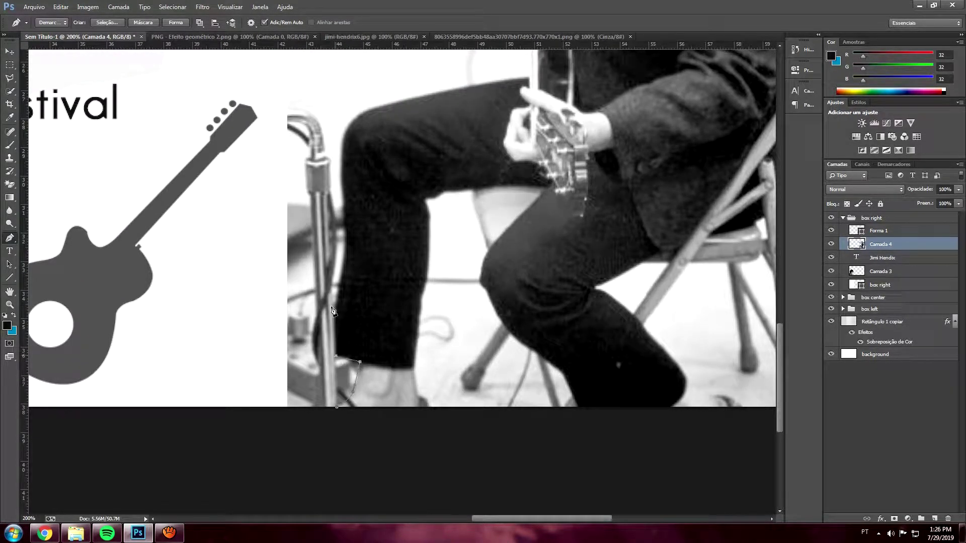
- Pan up Tim Hardin's figure from his lap to the top of the photo
left_click_drag(344, 178, 239, 314)
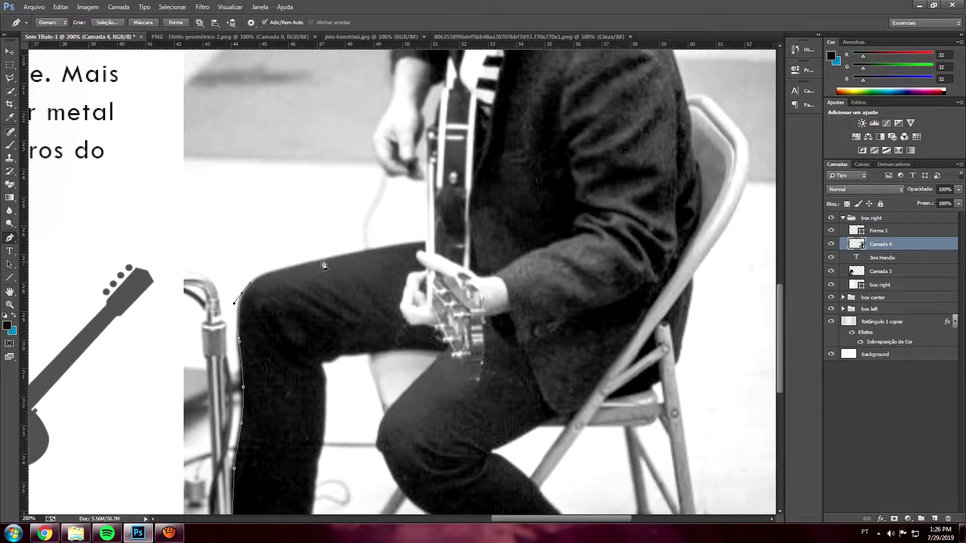
left_click_drag(423, 178, 417, 268)
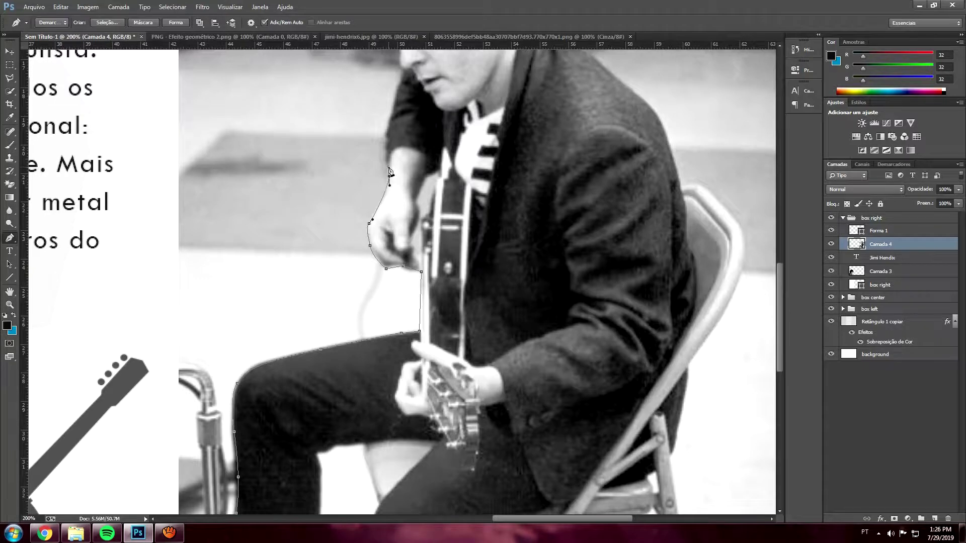
left_click_drag(389, 171, 372, 259)
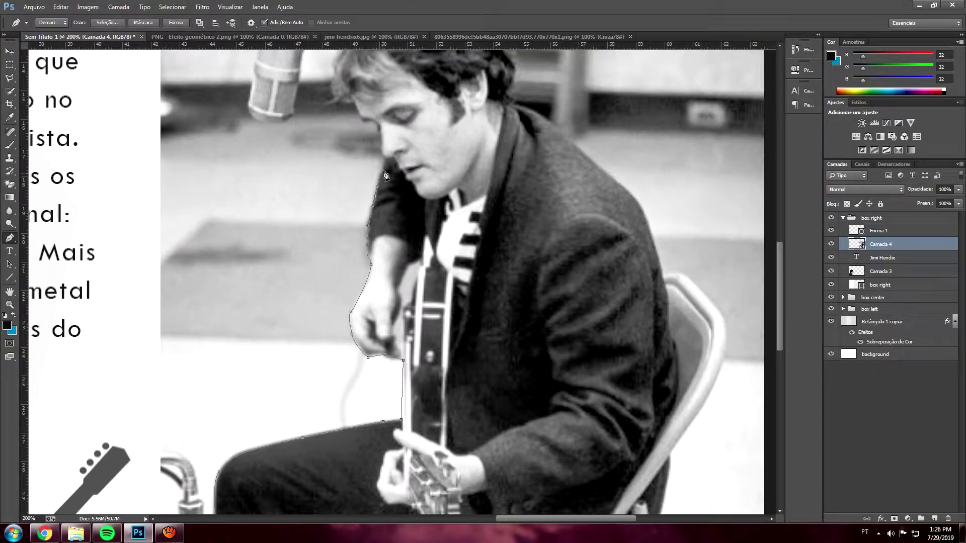
left_click_drag(384, 177, 359, 229)
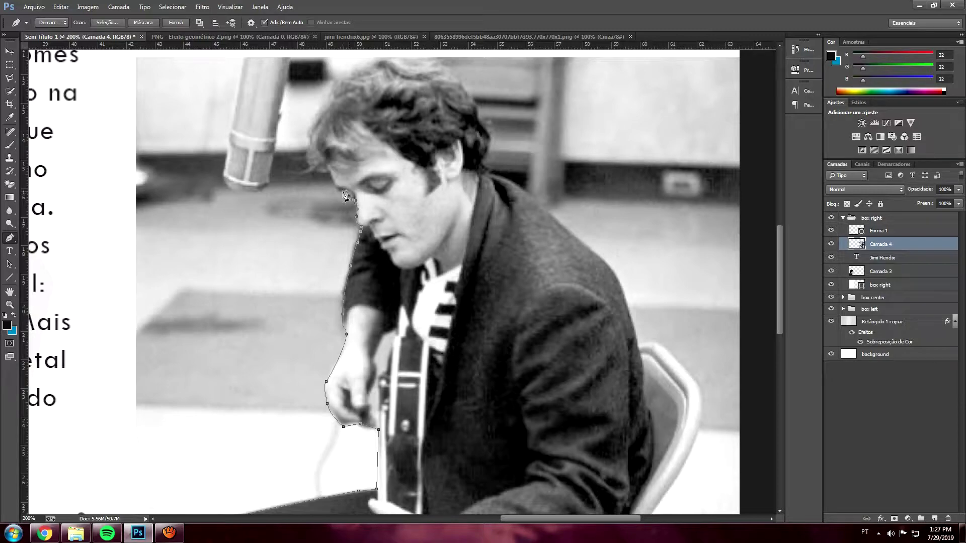
left_click_drag(329, 177, 318, 254)
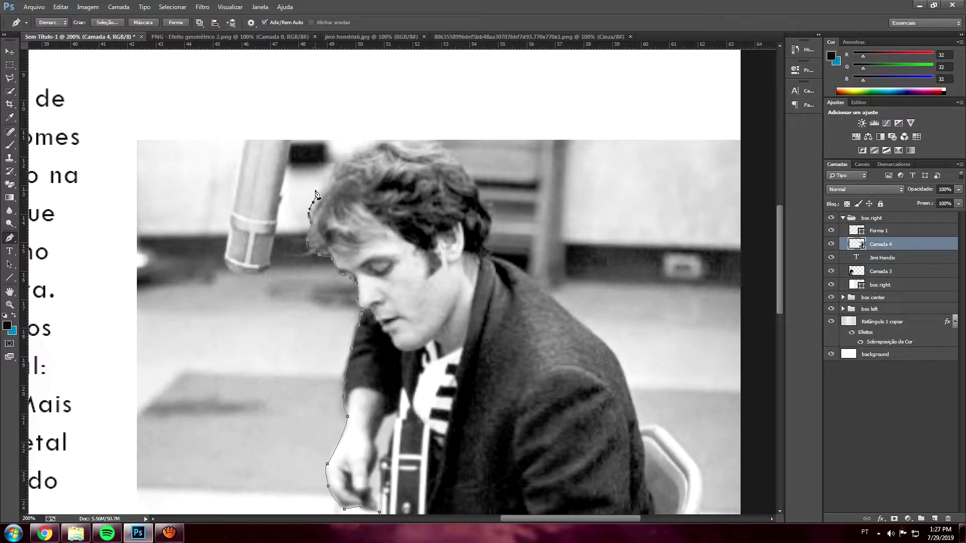